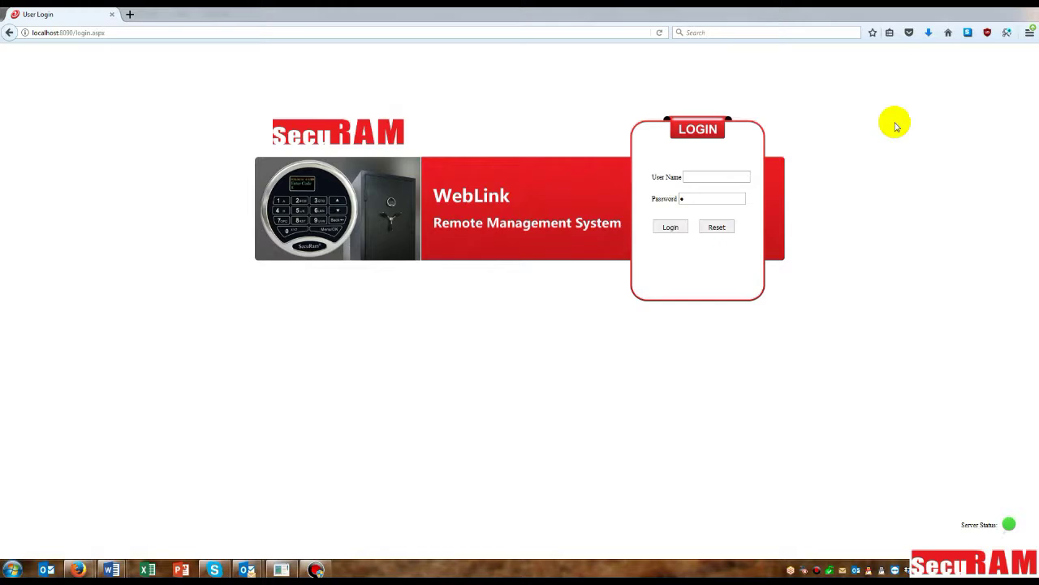
# Step: Enter the user name and log in to WebLink
pyautogui.click(700, 178)
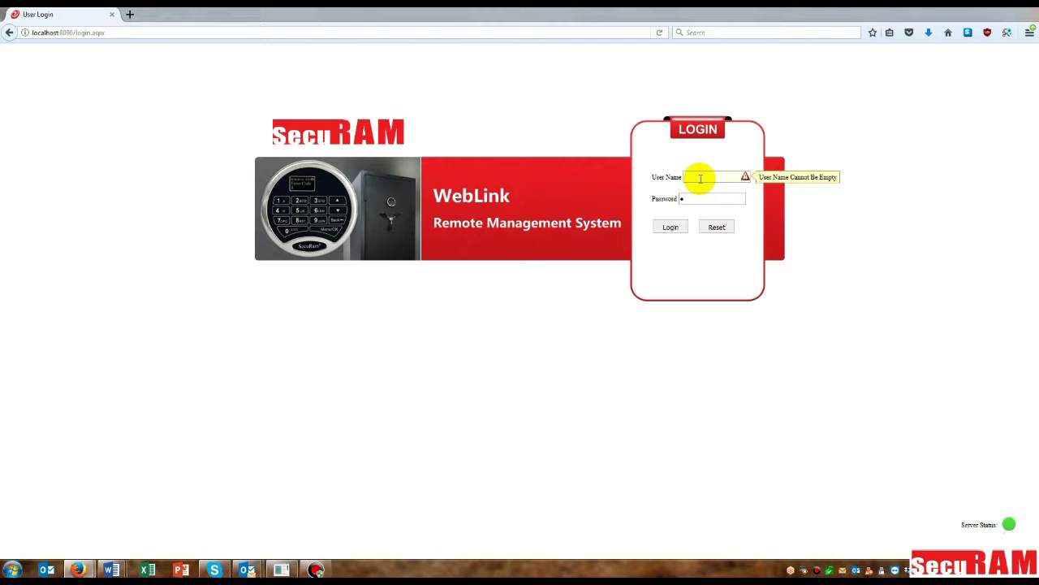
pyautogui.write('11')
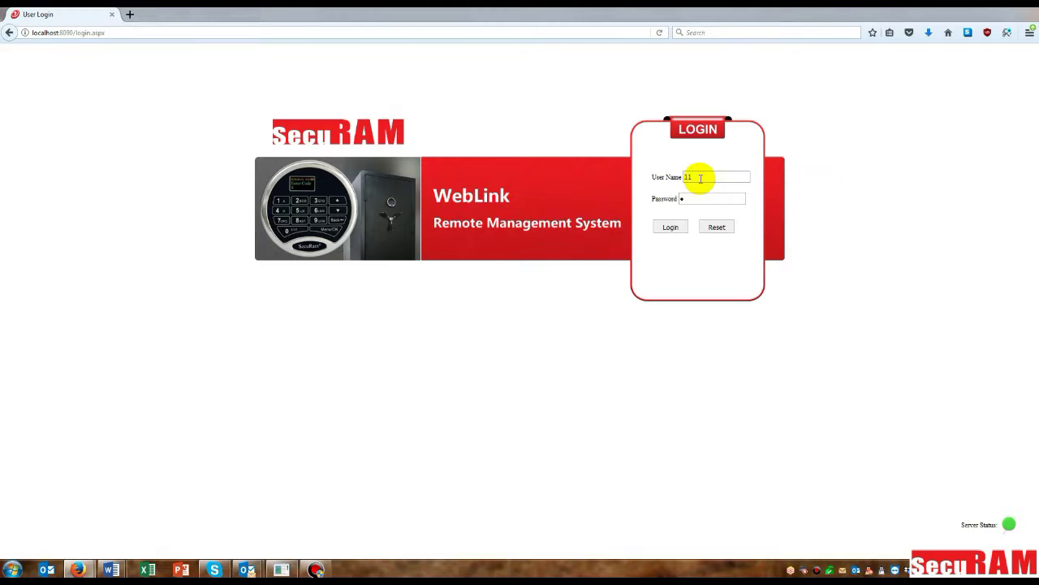
pyautogui.click(671, 227)
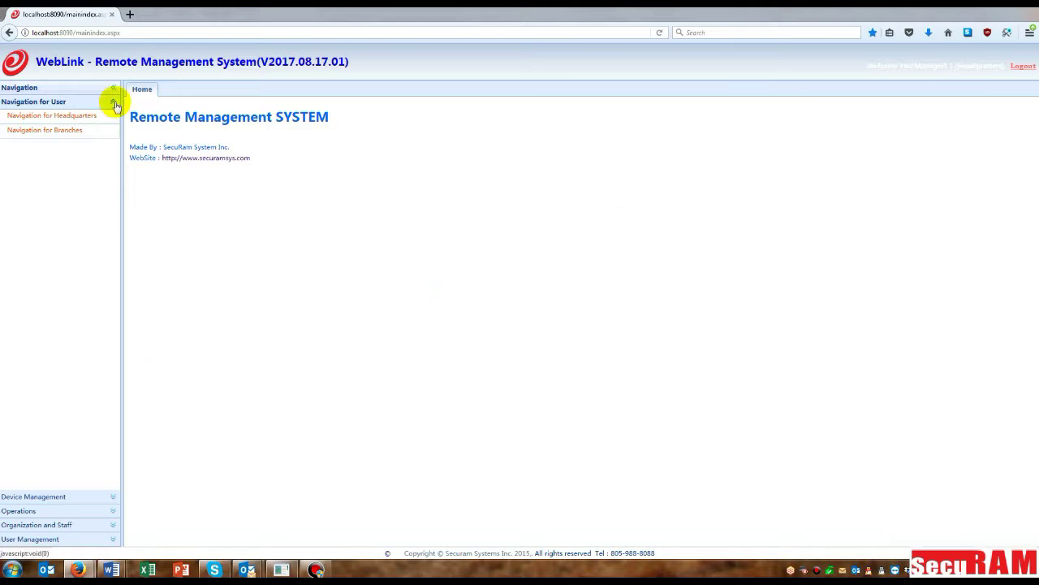
# Step: Open Device Management's WAP Set page and select the current WAP address 192.168.2.254
pyautogui.click(43, 497)
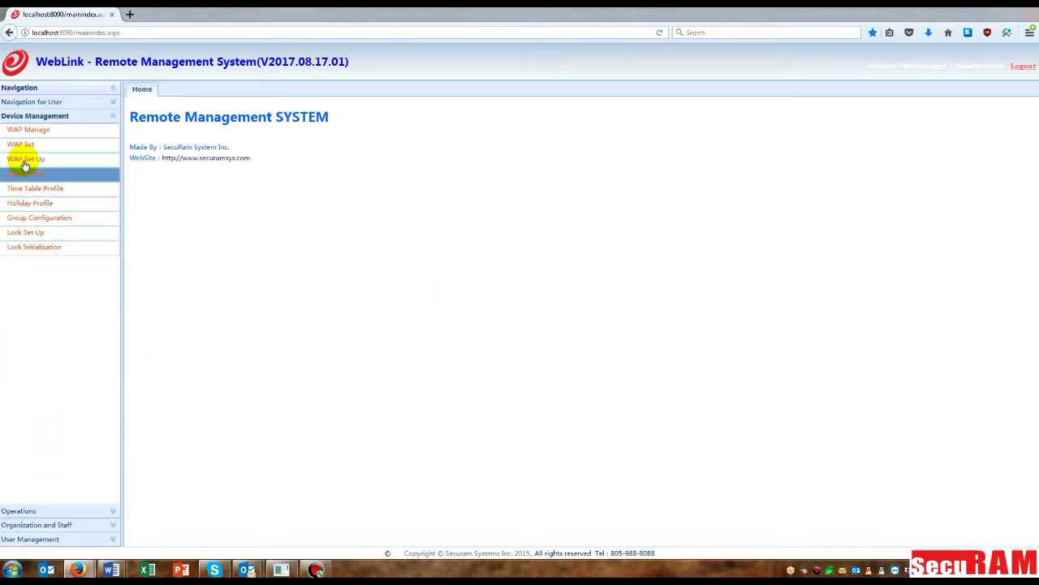
pyautogui.click(21, 147)
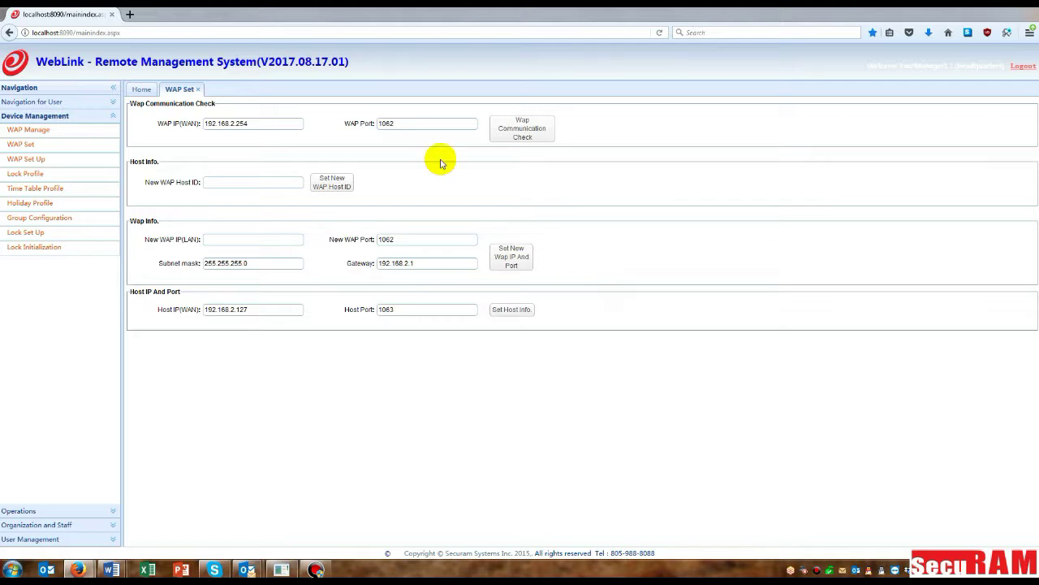
pyautogui.moveTo(254, 124); pyautogui.dragTo(197, 123)
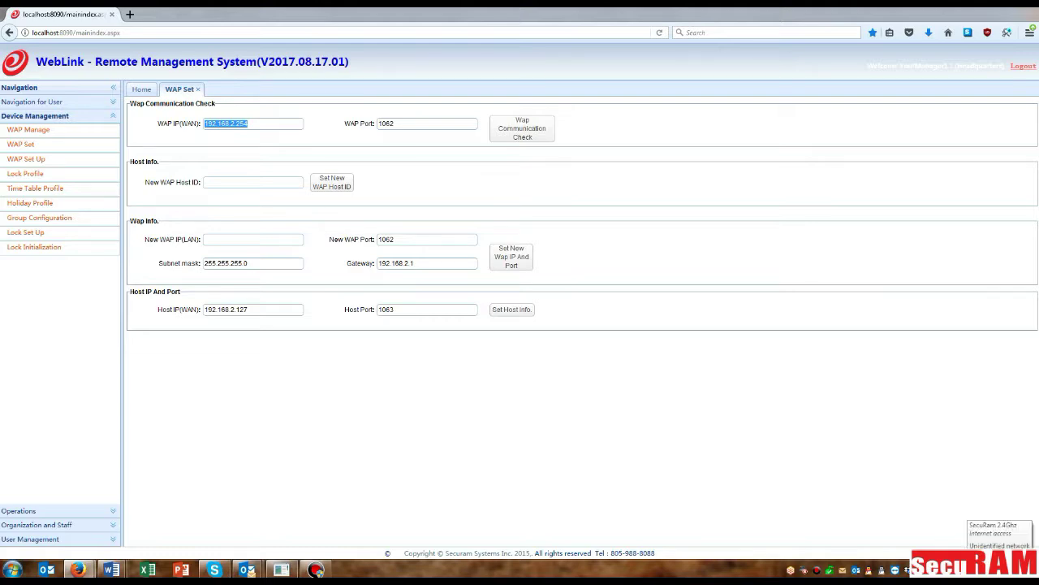
pyautogui.click(968, 570)
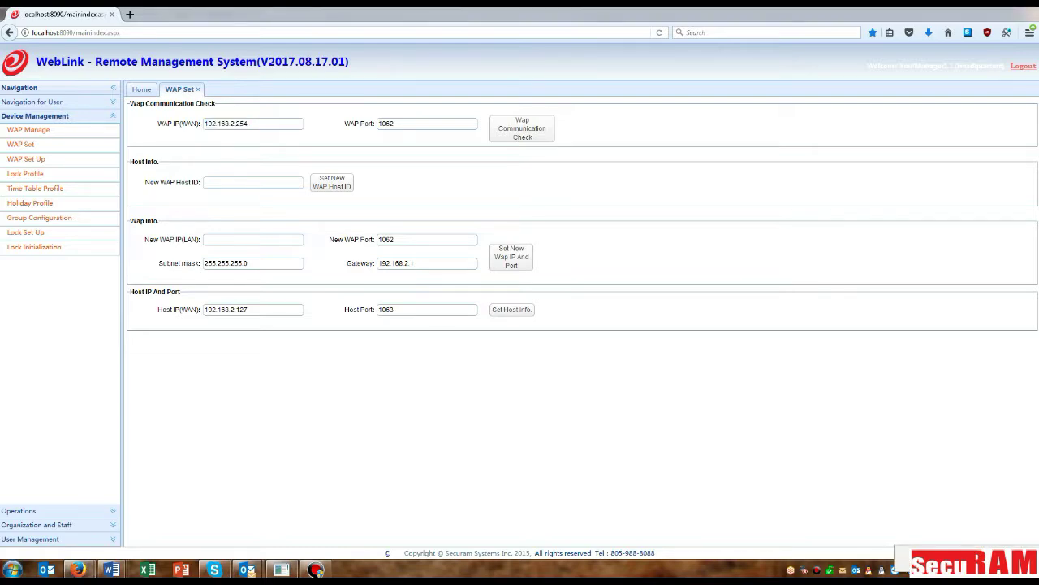
# Step: Open the IPv4 properties of the Local Area Connection from the adapter settings
pyautogui.click(958, 557)
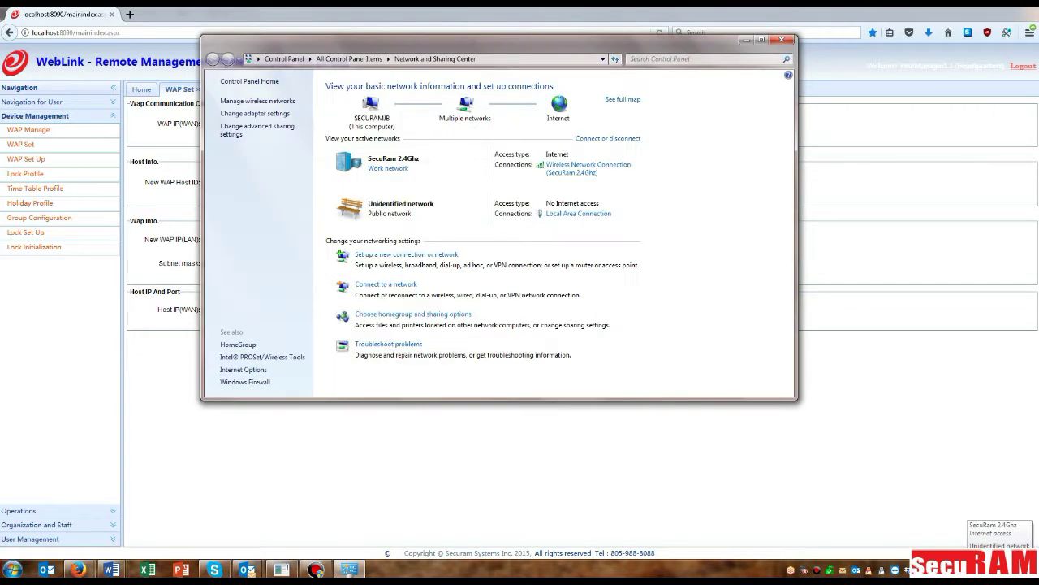
pyautogui.click(268, 113)
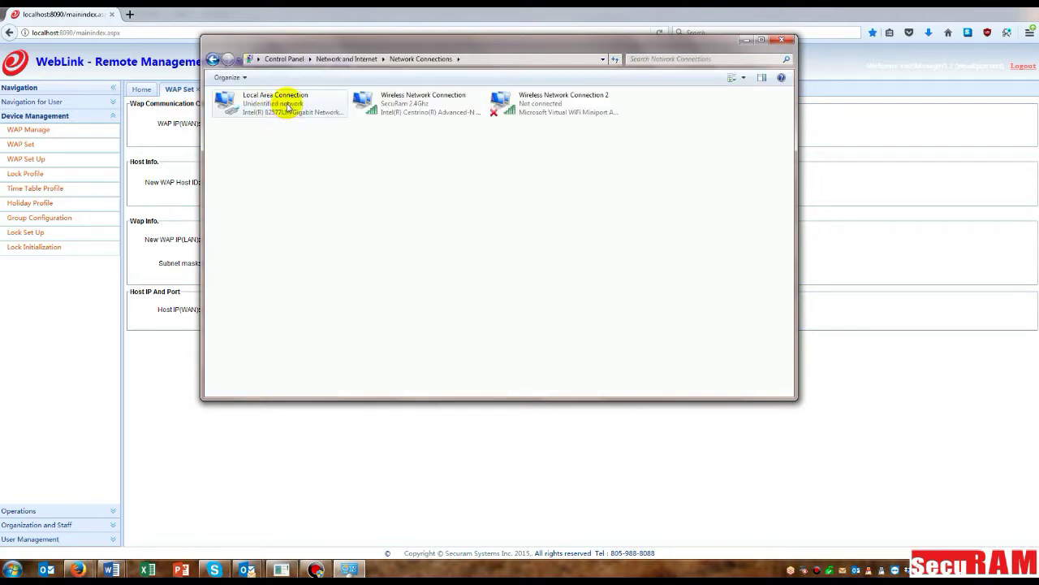
pyautogui.rightClick(287, 108)
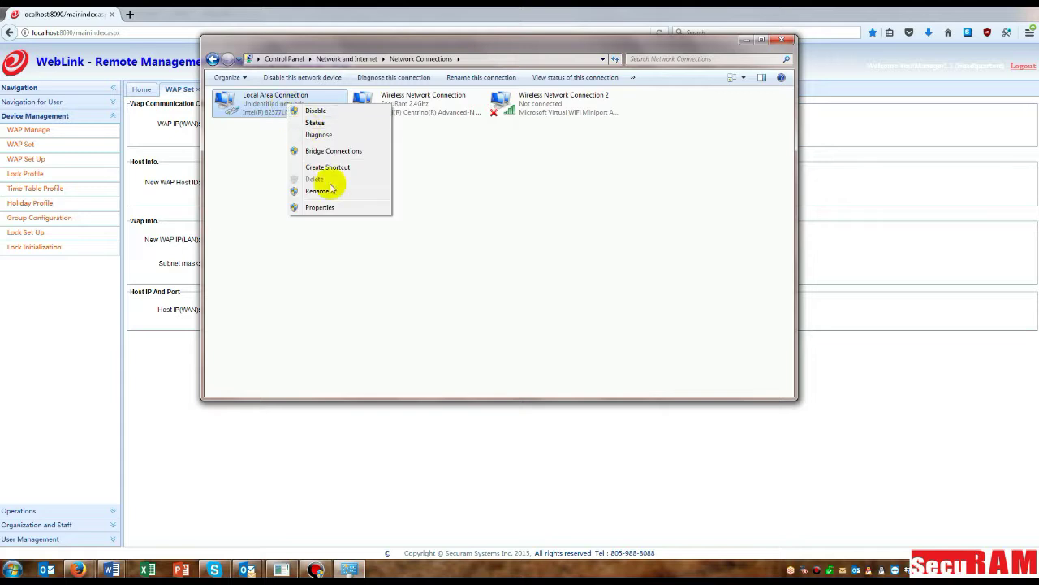
pyautogui.click(320, 208)
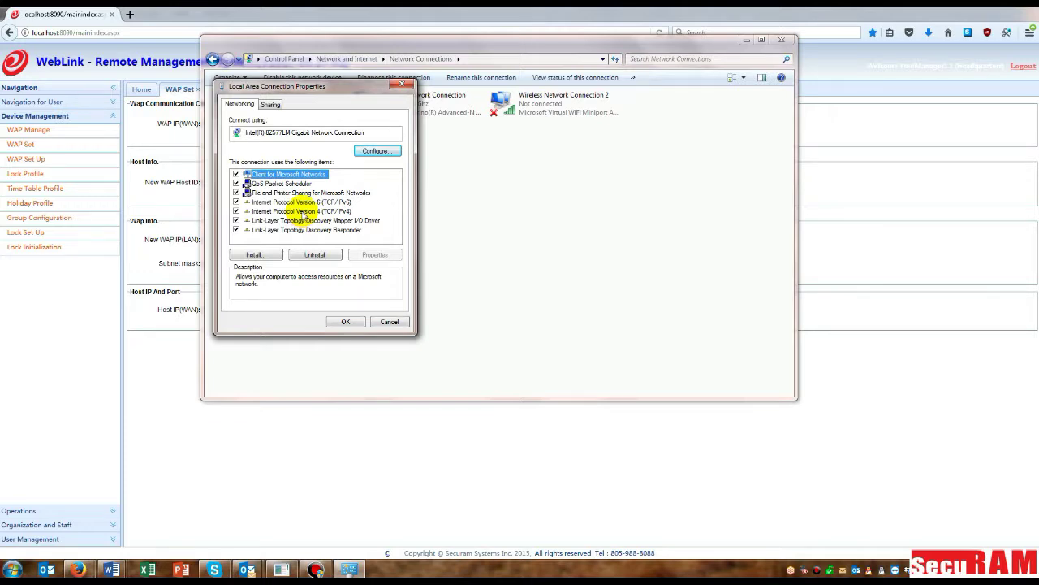
pyautogui.click(303, 212)
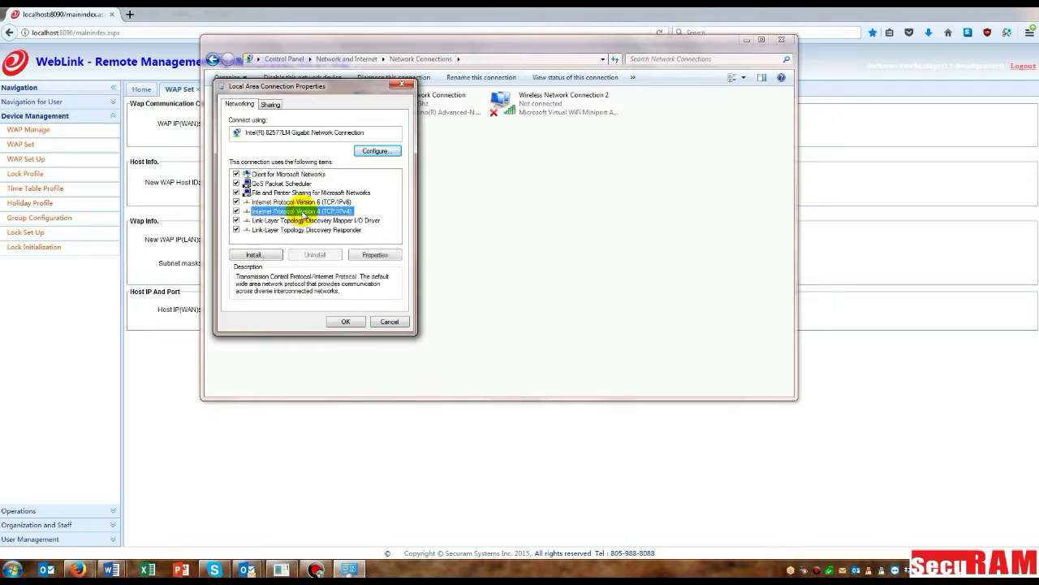
pyautogui.click(389, 257)
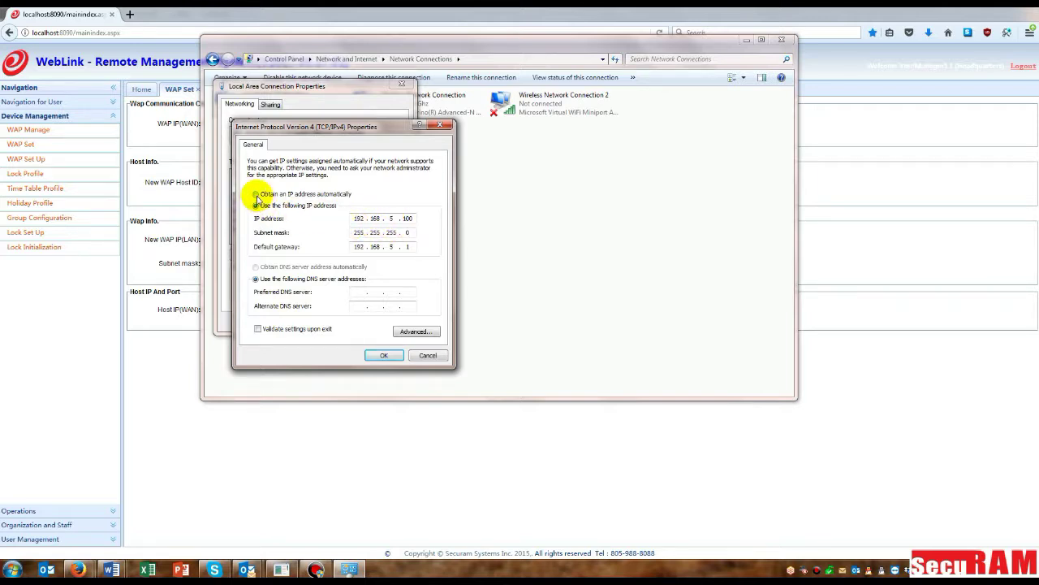
# Step: Use static IP 192.168.2.100, mask 255.255.255.0, gateway 192.168.2.1 and save the adapter settings
pyautogui.click(256, 195)
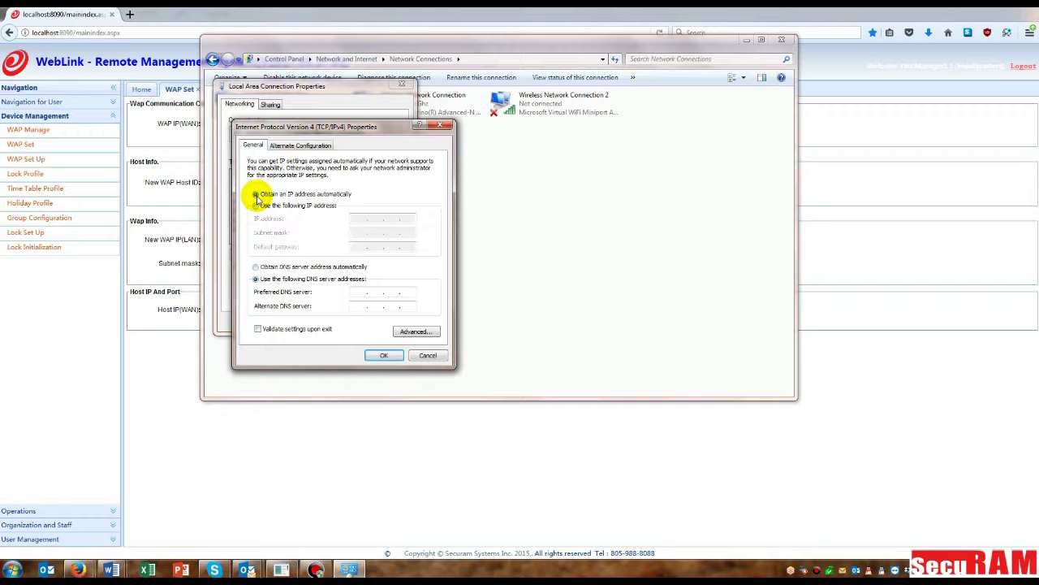
pyautogui.click(256, 205)
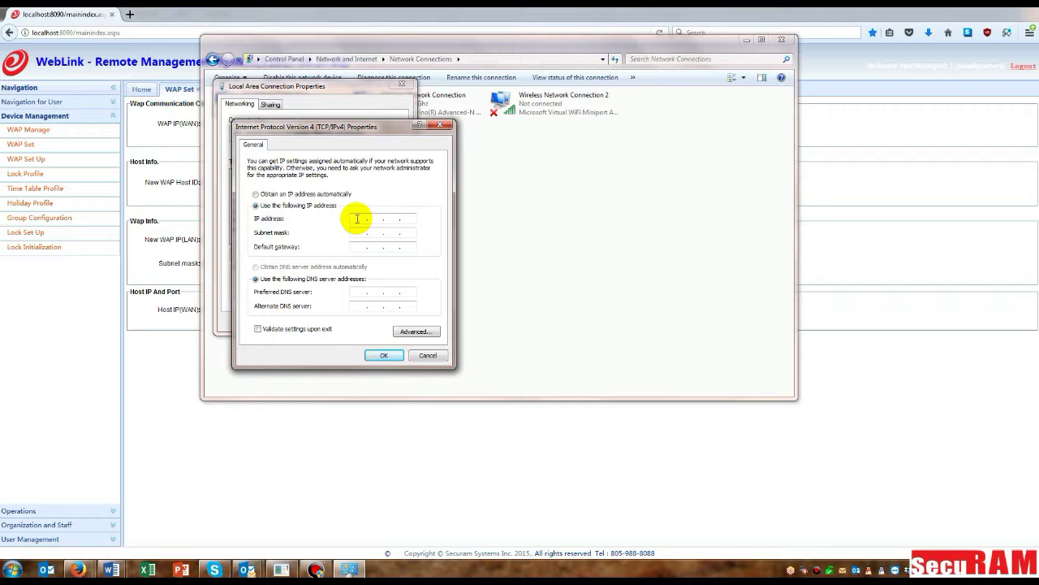
pyautogui.click(357, 219)
pyautogui.write('192 . ')
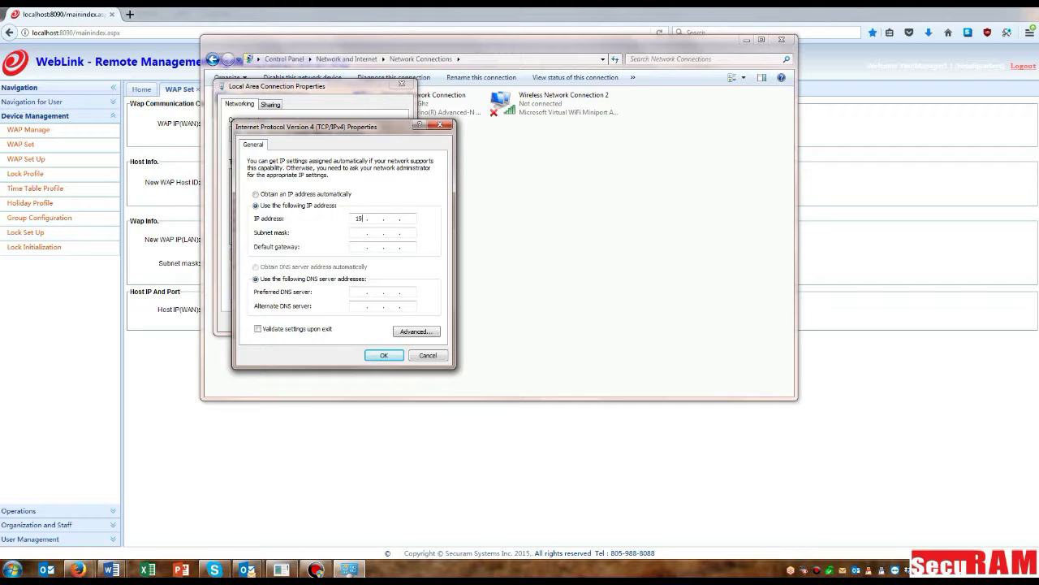
pyautogui.write('168 . 2 . 100')
pyautogui.click(357, 233)
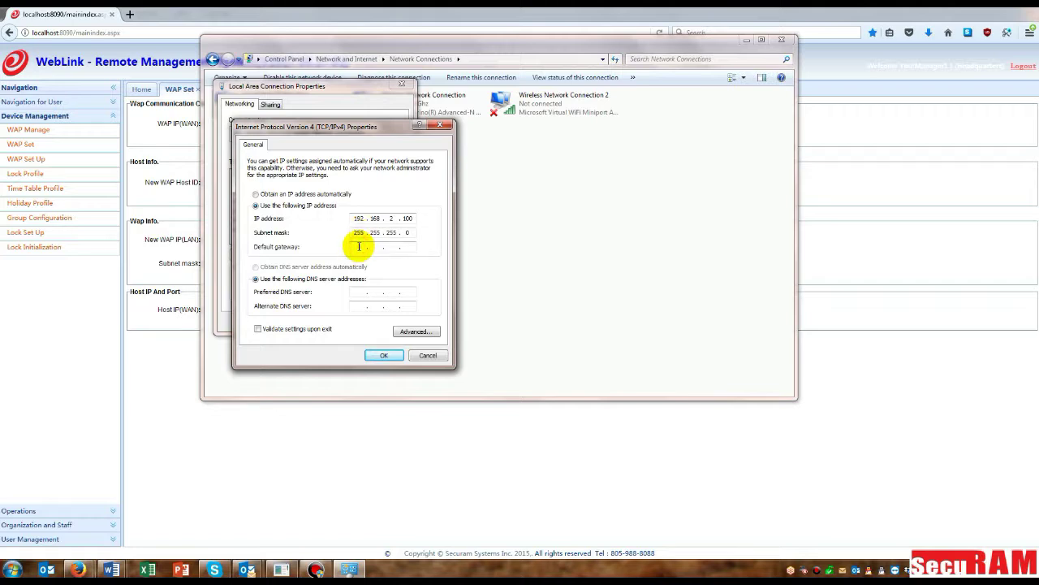
pyautogui.click(358, 247)
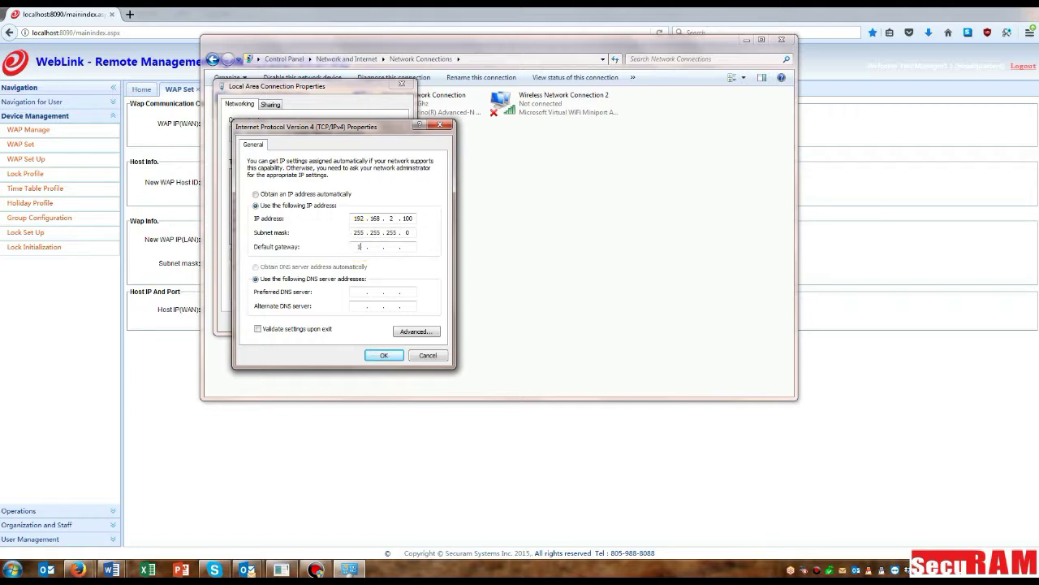
pyautogui.write('192 . 168 . 2 . 1')
pyautogui.click(381, 355)
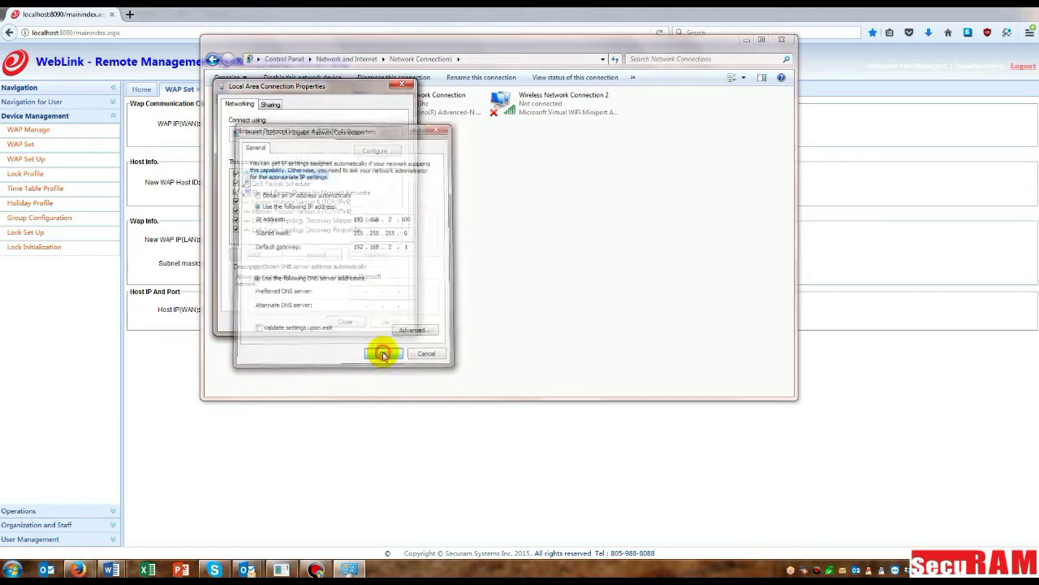
pyautogui.click(348, 322)
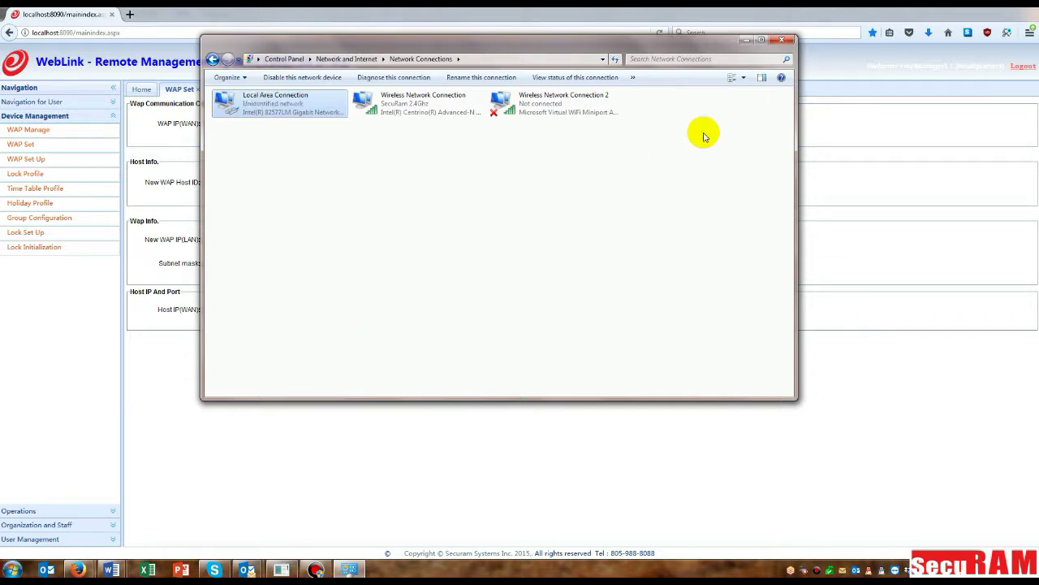
# Step: Run the WAP communication check and acknowledge the reply showing Host ID 00001
pyautogui.click(784, 43)
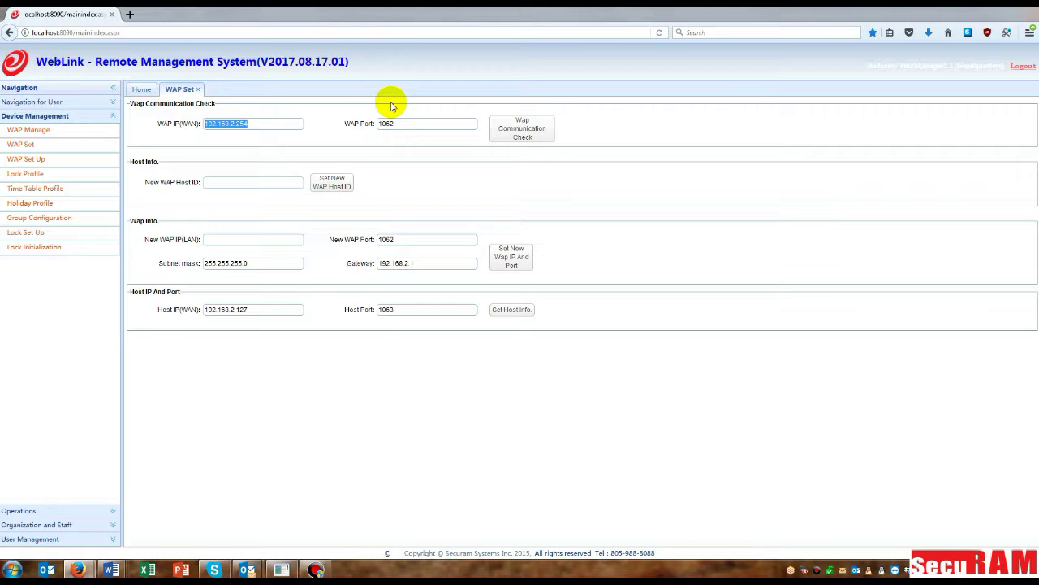
pyautogui.click(524, 128)
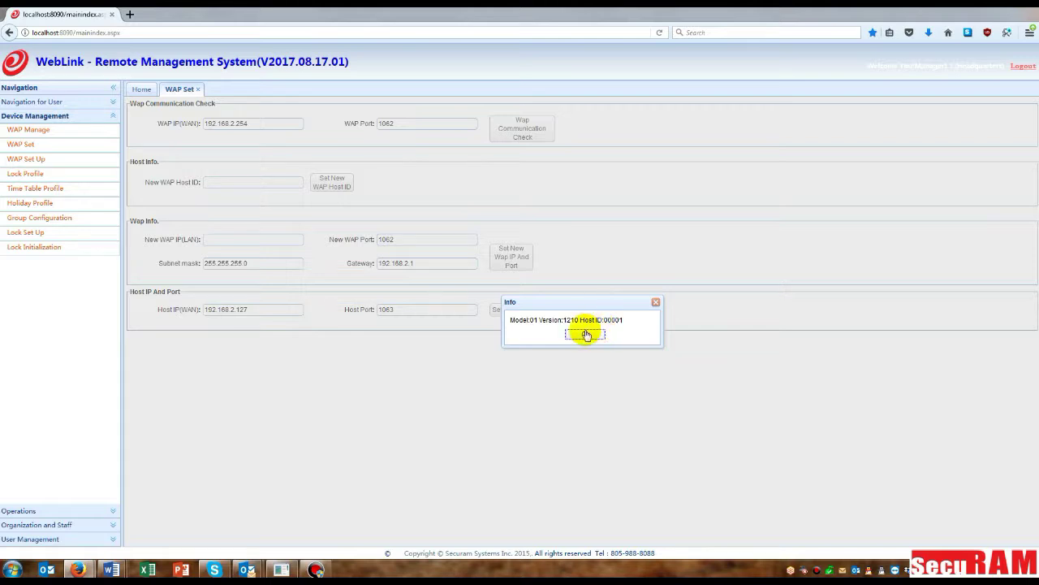
pyautogui.click(584, 334)
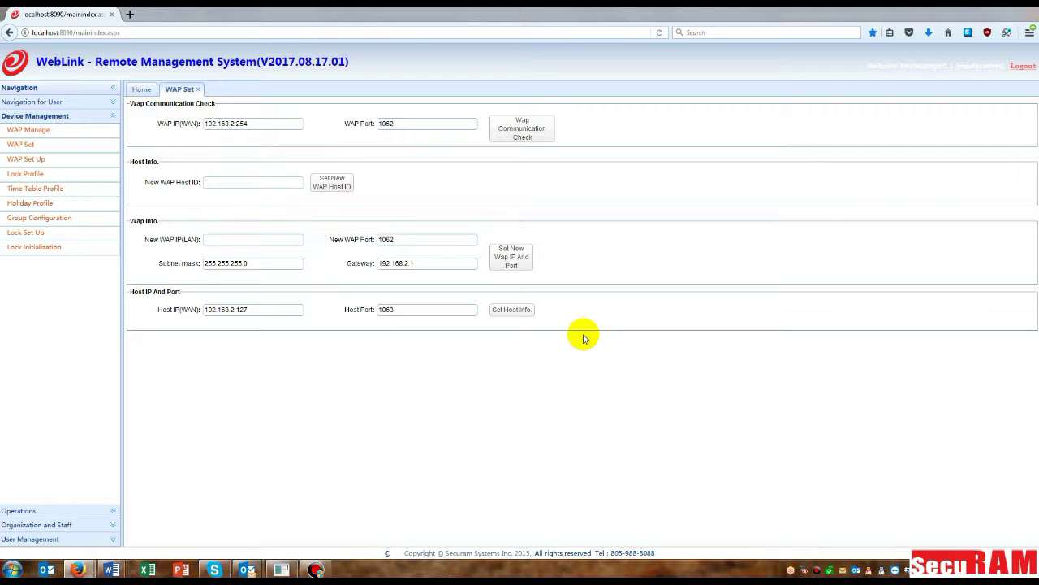
# Step: Send the WAP new LAN IP 192.168.5.27 with gateway 192.168.5.1 and confirm success
pyautogui.click(242, 240)
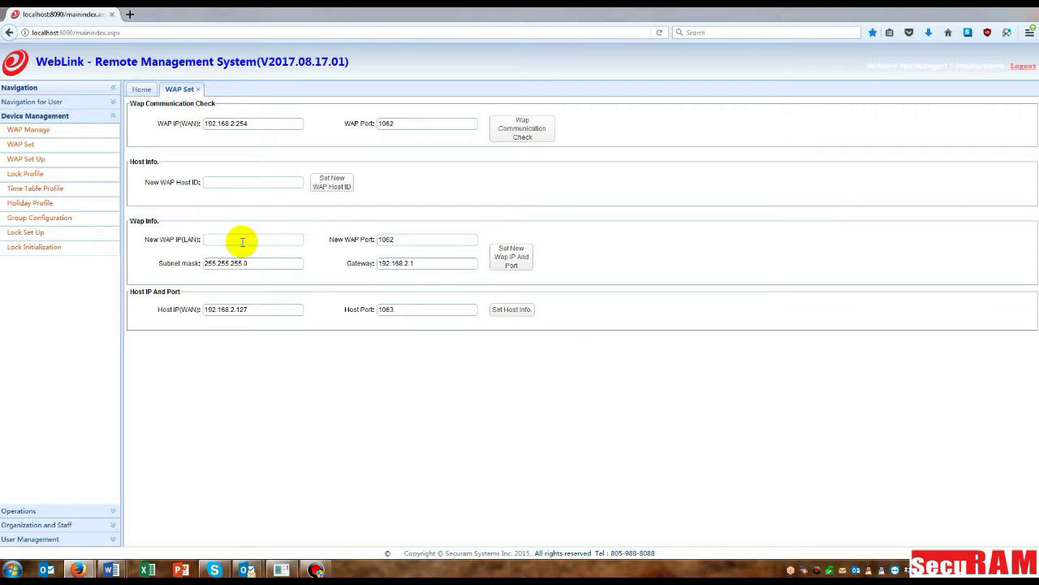
pyautogui.write('192.168.5.')
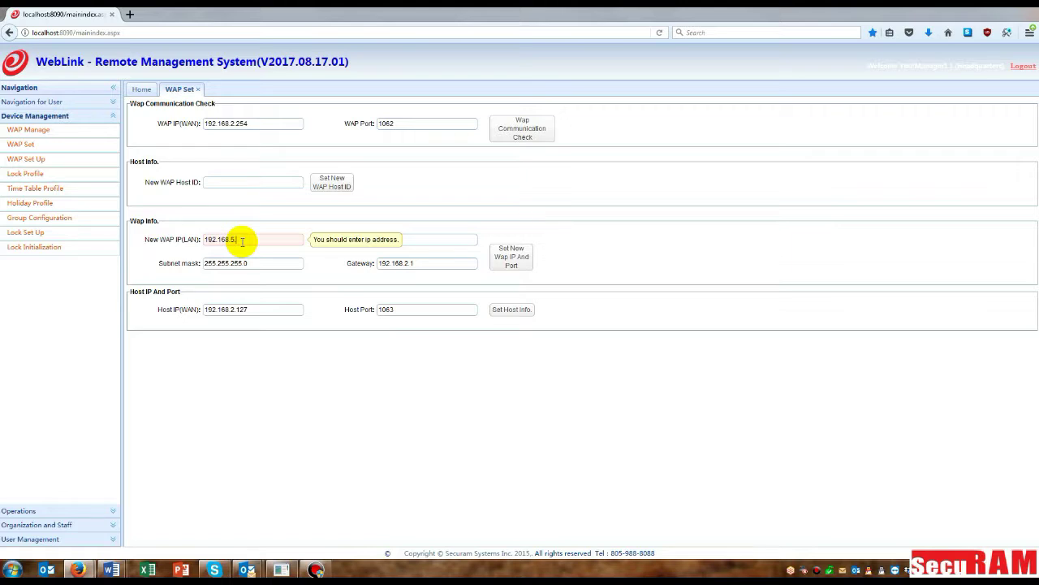
pyautogui.write('27')
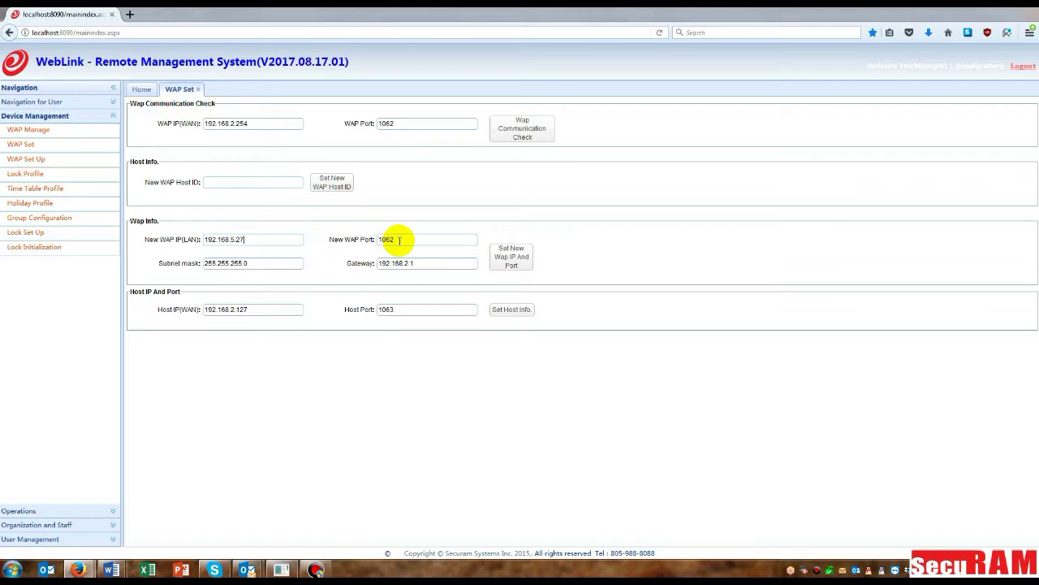
pyautogui.moveTo(404, 263); pyautogui.dragTo(425, 264)
pyautogui.write('5')
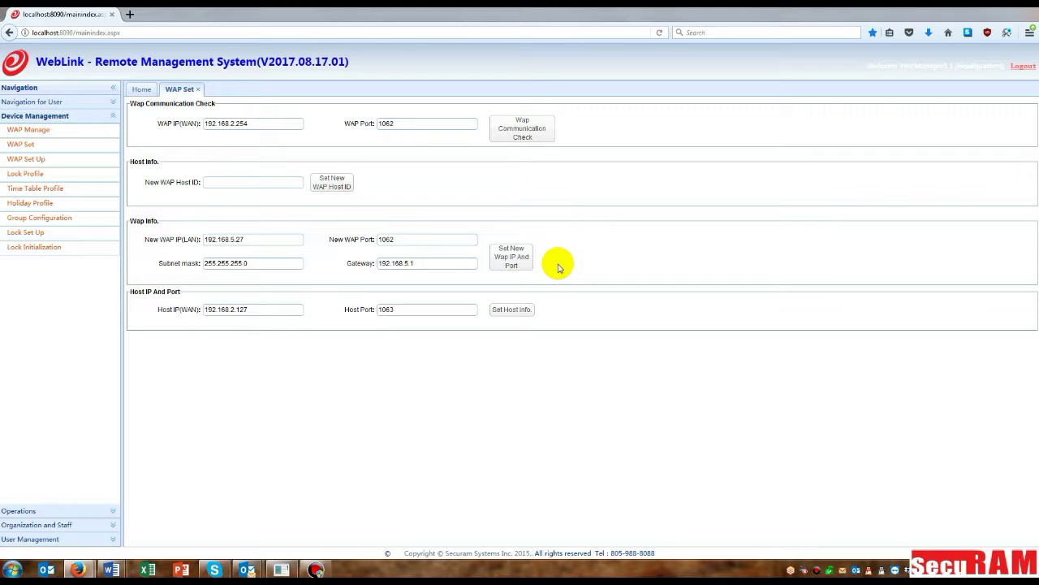
pyautogui.click(516, 260)
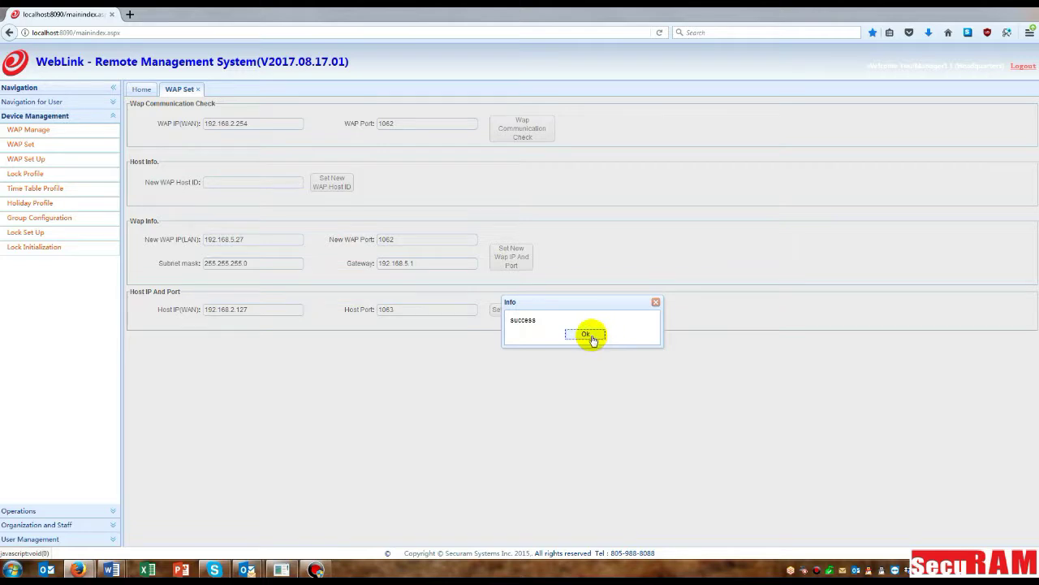
pyautogui.click(588, 335)
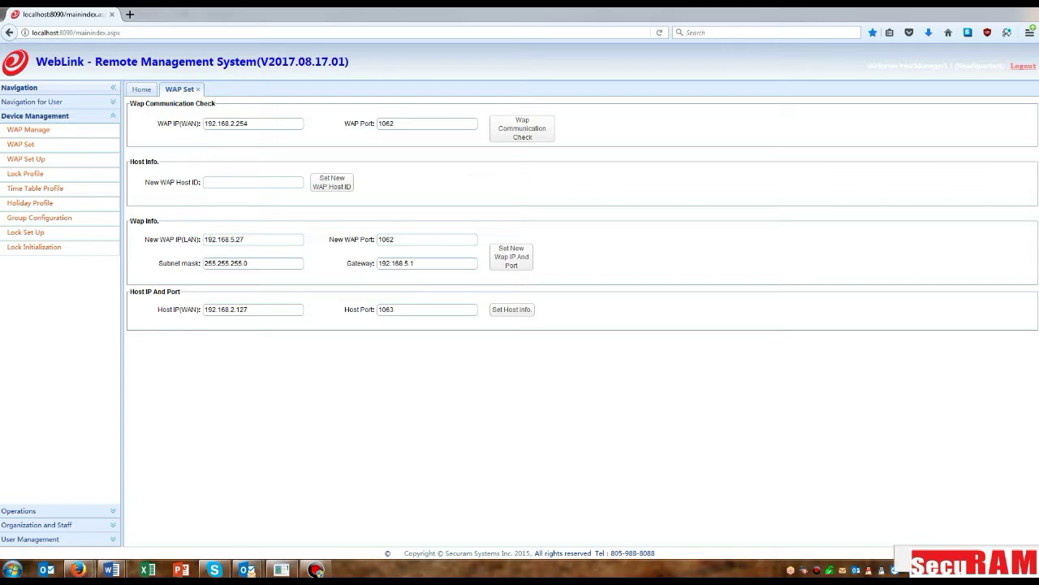
# Step: Open the Local Area Connection's IPv4 properties again
pyautogui.click(949, 565)
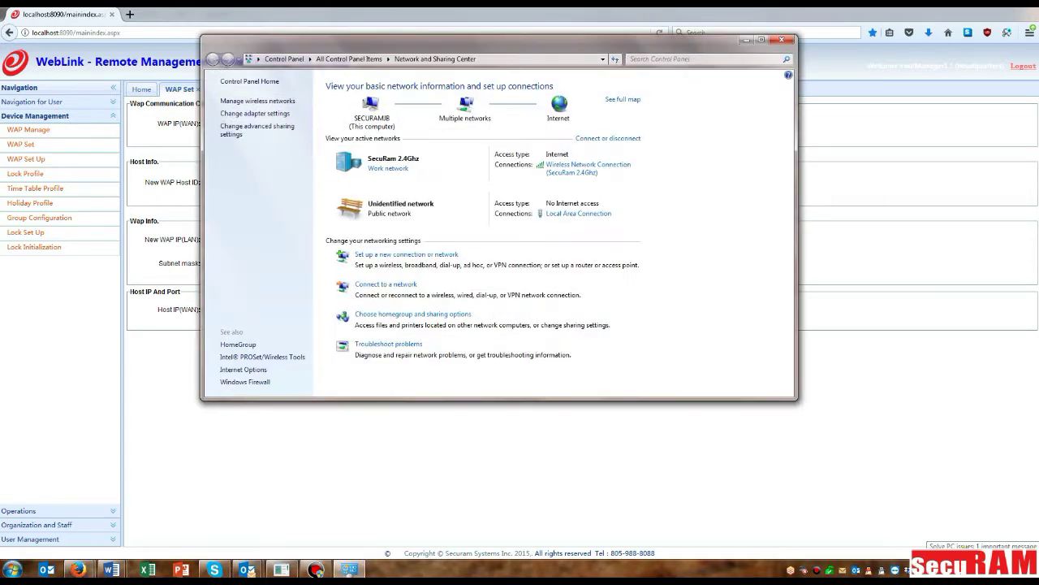
pyautogui.click(248, 113)
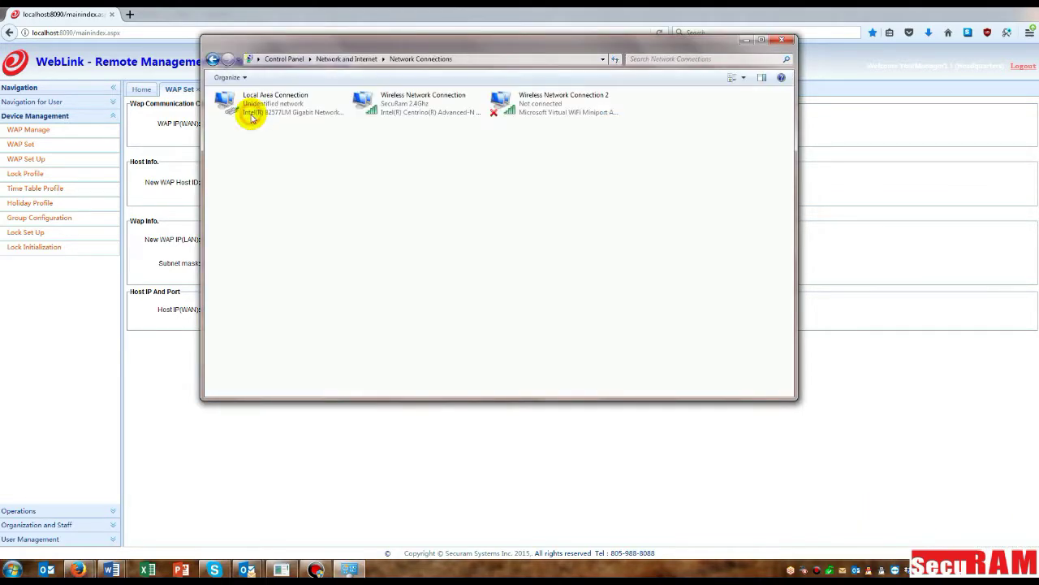
pyautogui.rightClick(284, 111)
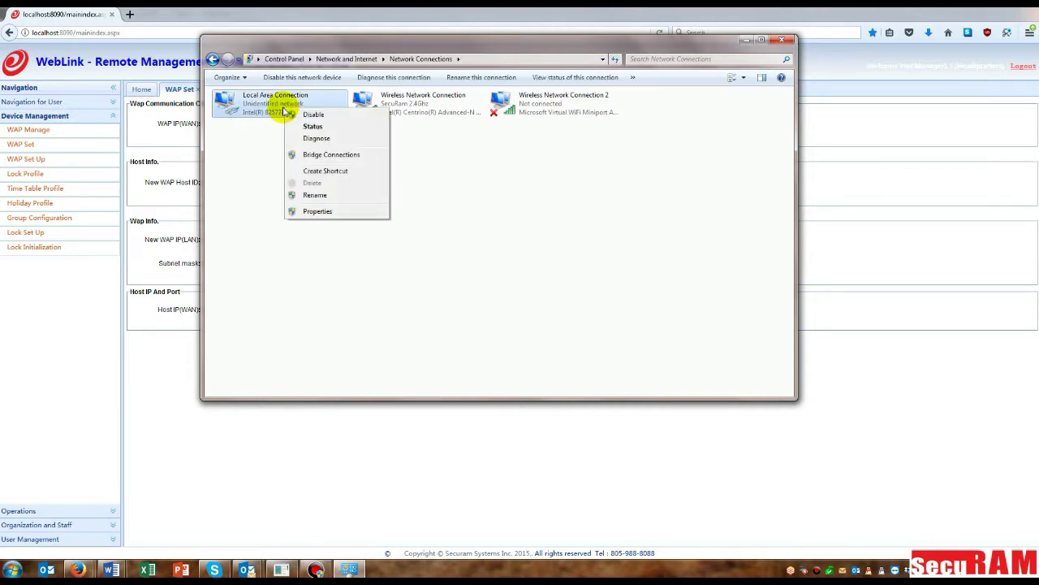
pyautogui.click(317, 211)
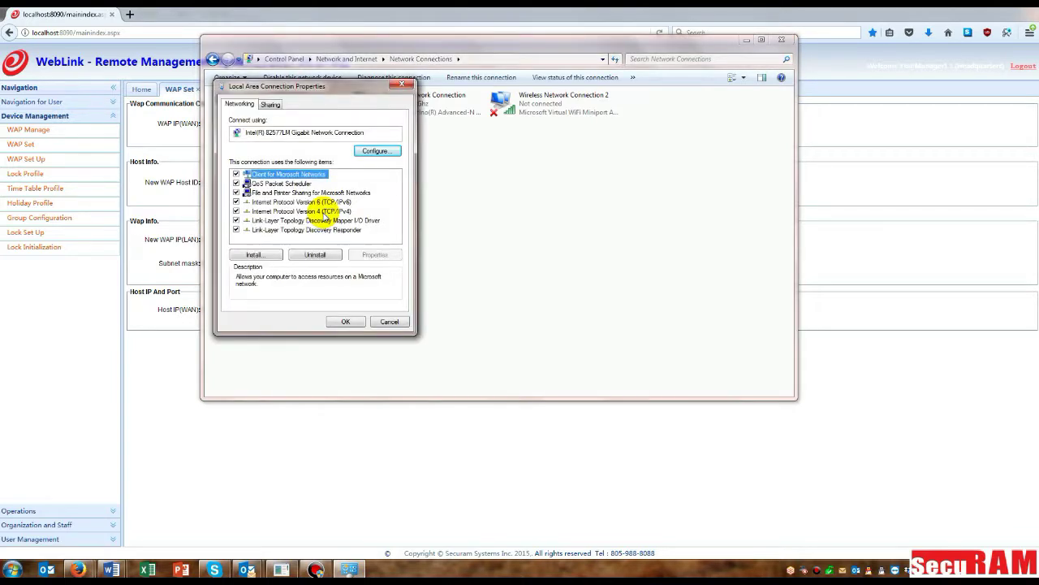
pyautogui.click(325, 211)
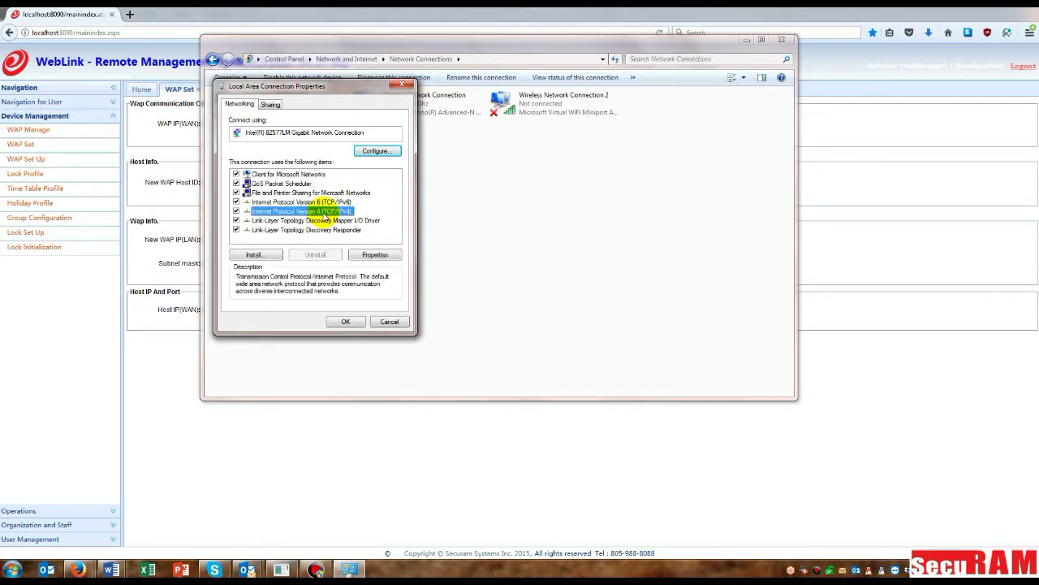
pyautogui.click(376, 255)
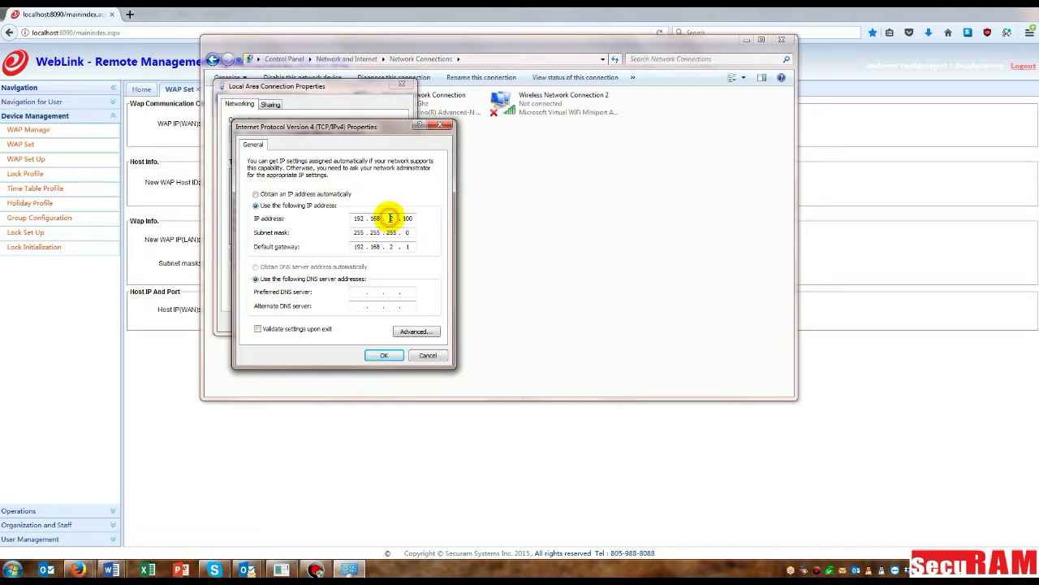
# Step: Change the PC address to 192.168.5.100 and gateway to 192.168.5.1, then save and close
pyautogui.doubleClick(391, 219)
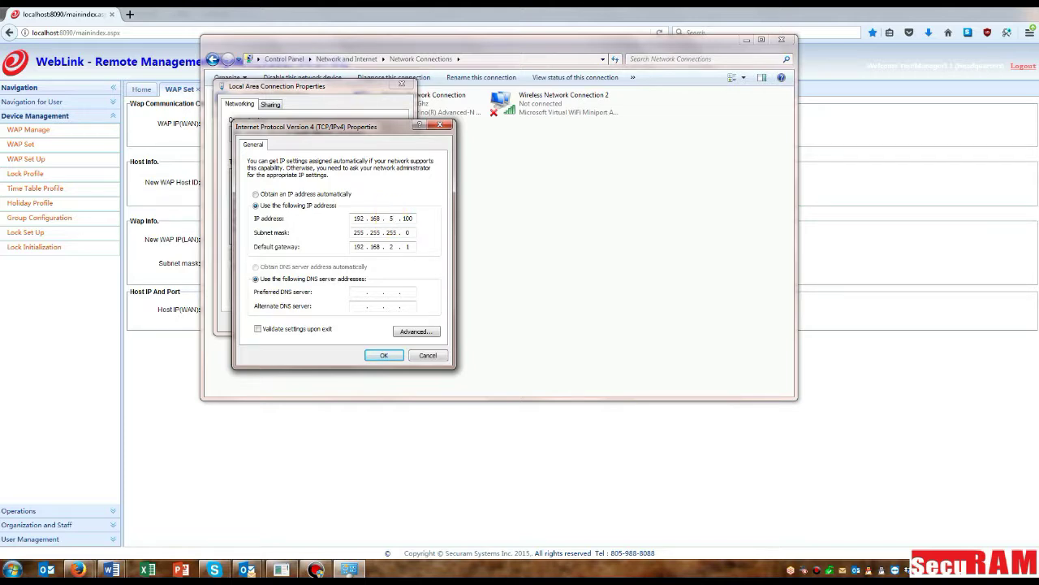
pyautogui.write('5')
pyautogui.doubleClick(391, 246)
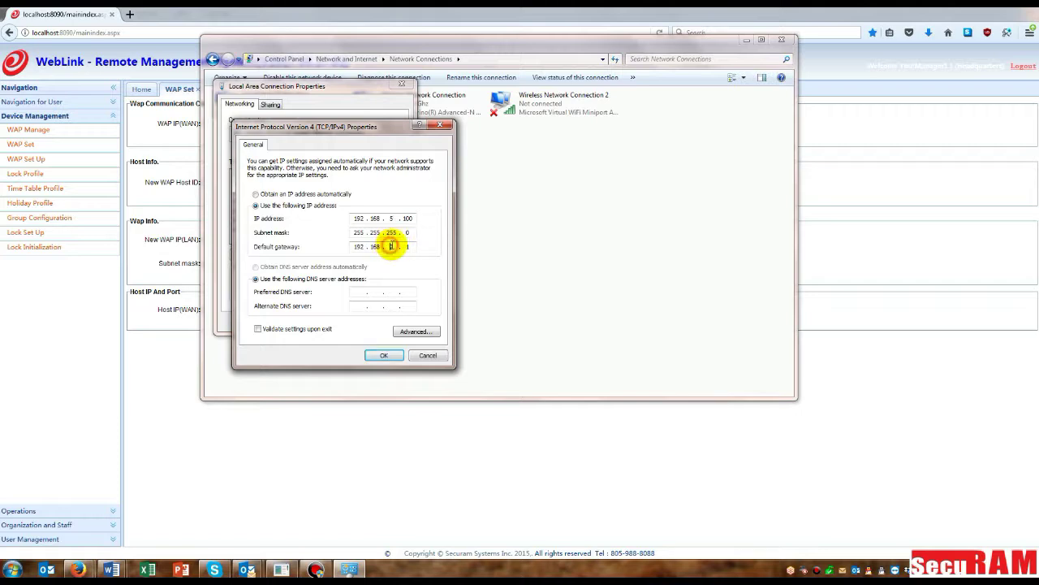
pyautogui.write('5')
pyautogui.click(366, 345)
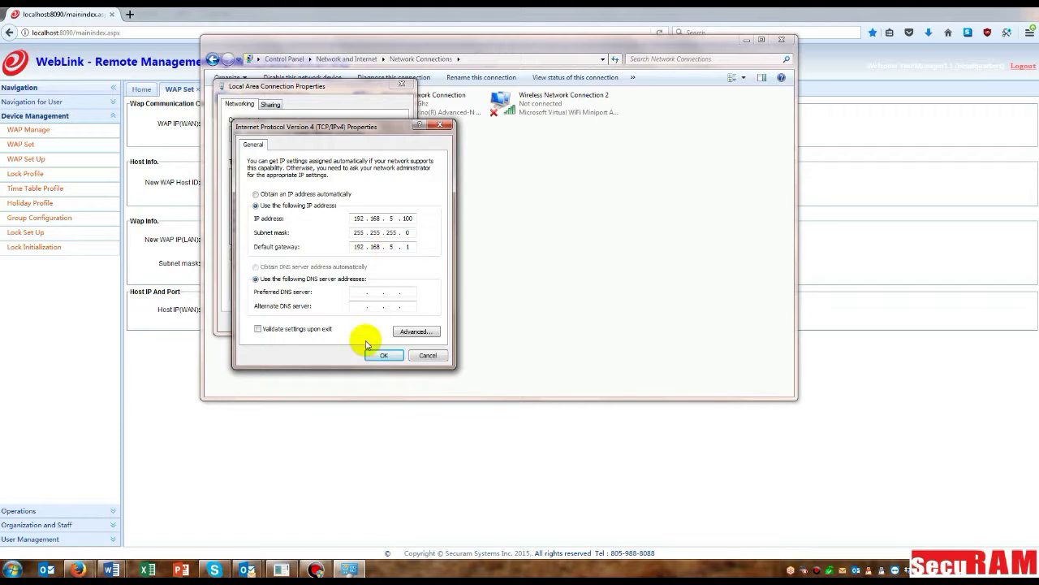
pyautogui.click(346, 323)
pyautogui.click(346, 323)
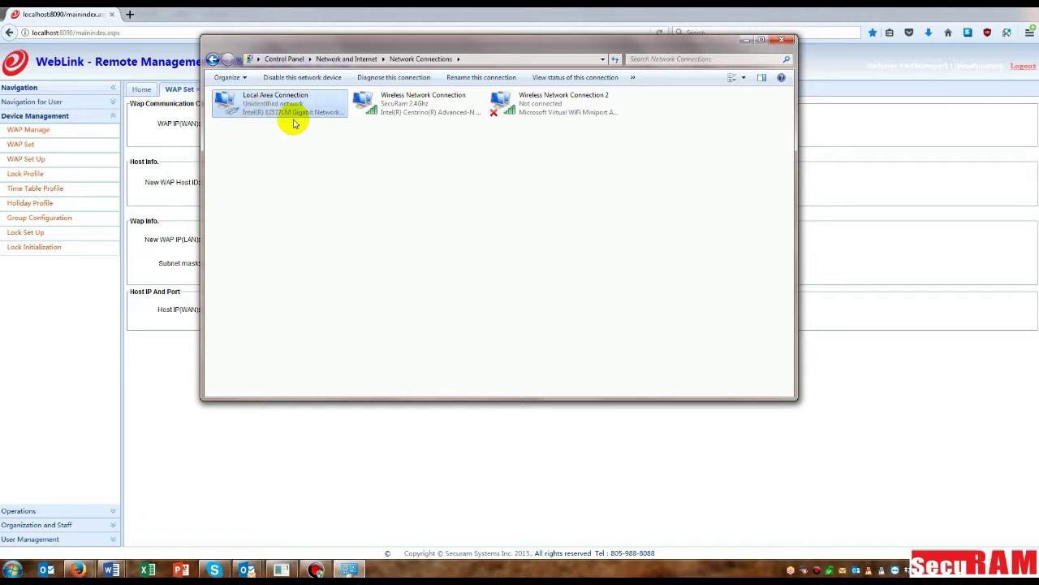
pyautogui.click(780, 38)
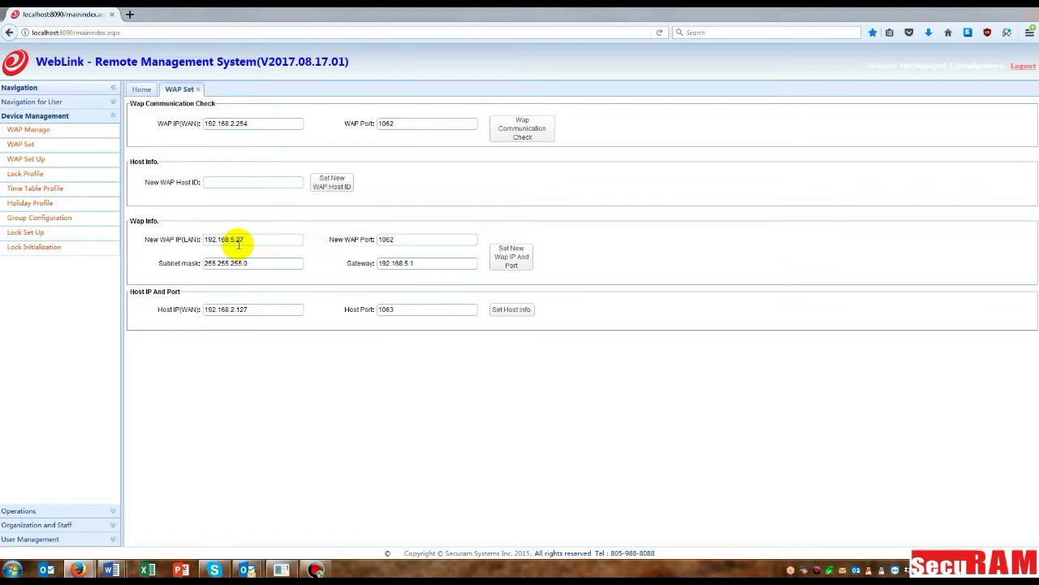
# Step: Change WAP IP(WAN) to 192.168.5.27 and run the communication check, acknowledging the reply
pyautogui.doubleClick(231, 124)
pyautogui.moveTo(231, 123)
pyautogui.mouseDown()
pyautogui.moveTo(252, 123)
pyautogui.moveTo(231, 124)
pyautogui.mouseUp()
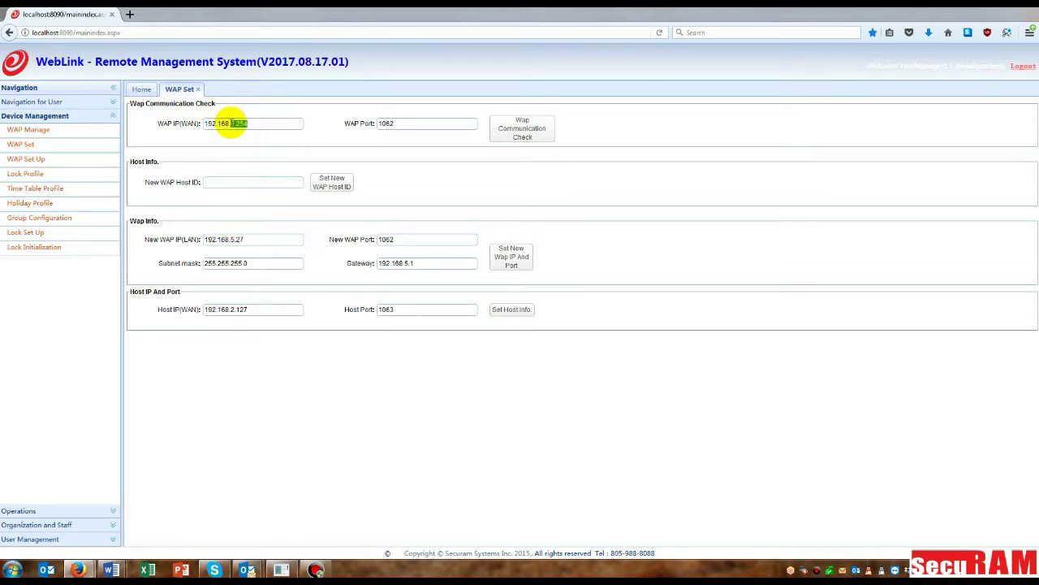
pyautogui.write('5.27')
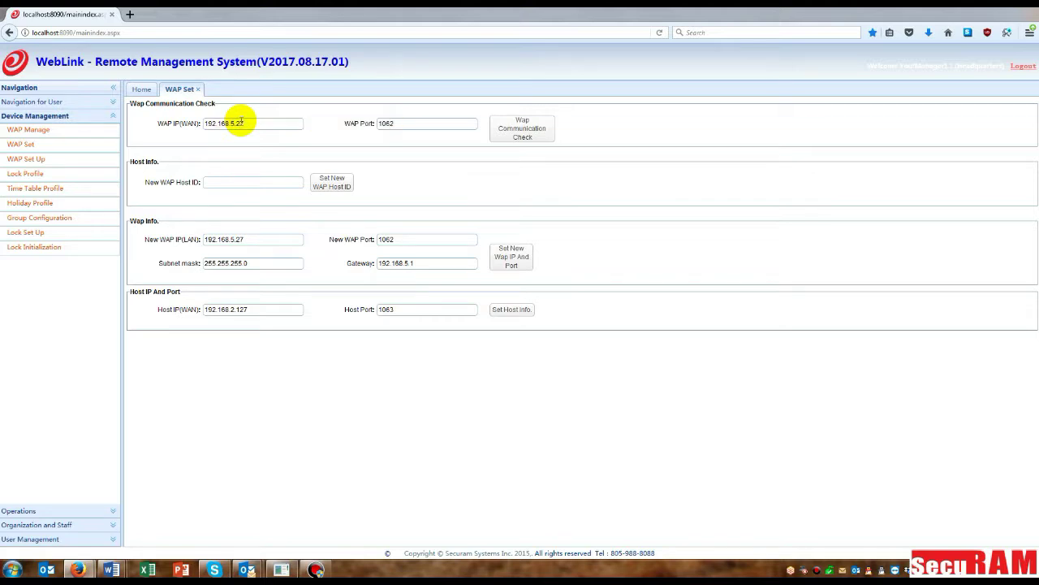
pyautogui.click(434, 188)
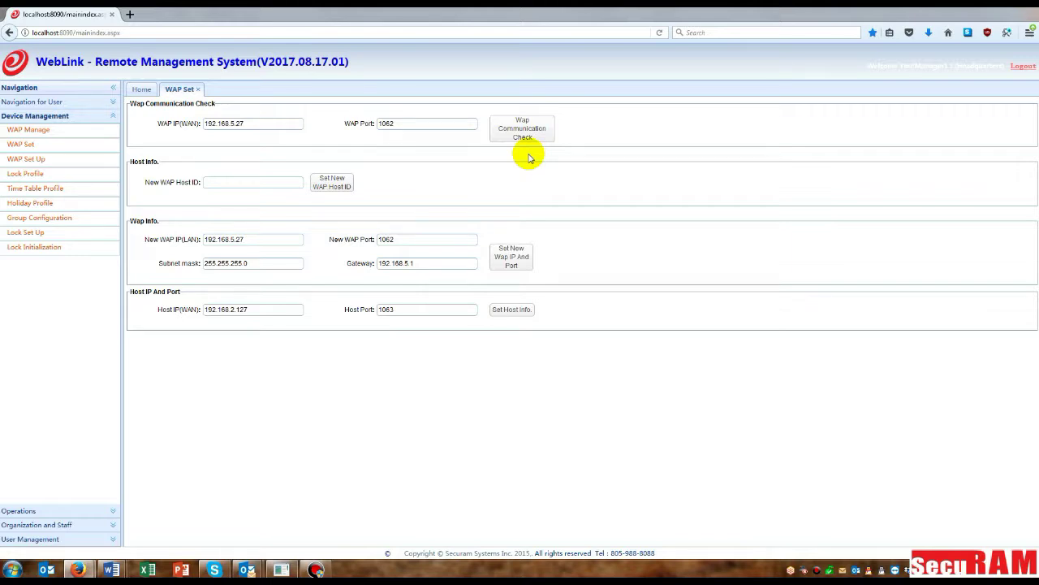
pyautogui.click(522, 127)
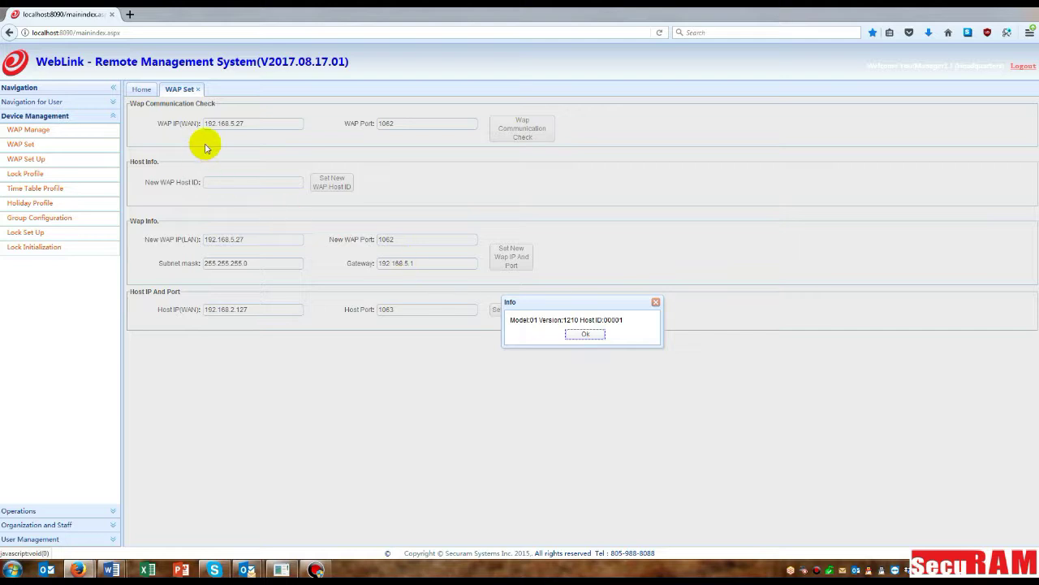
pyautogui.click(577, 334)
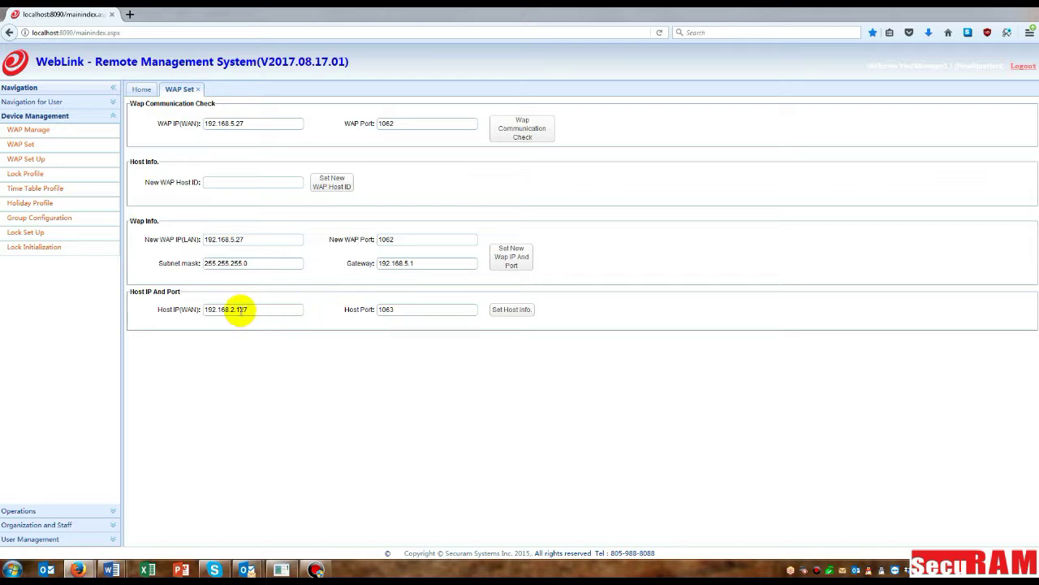
# Step: Change the host IP to 192.168.5.100 on port 1063, save it and confirm success
pyautogui.moveTo(230, 309); pyautogui.dragTo(257, 306)
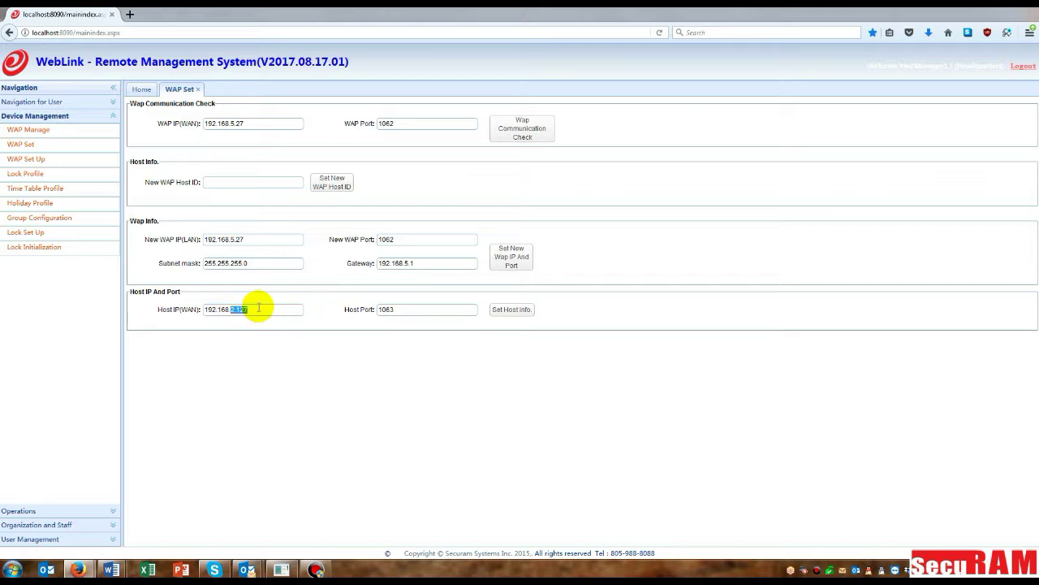
pyautogui.write('5.100')
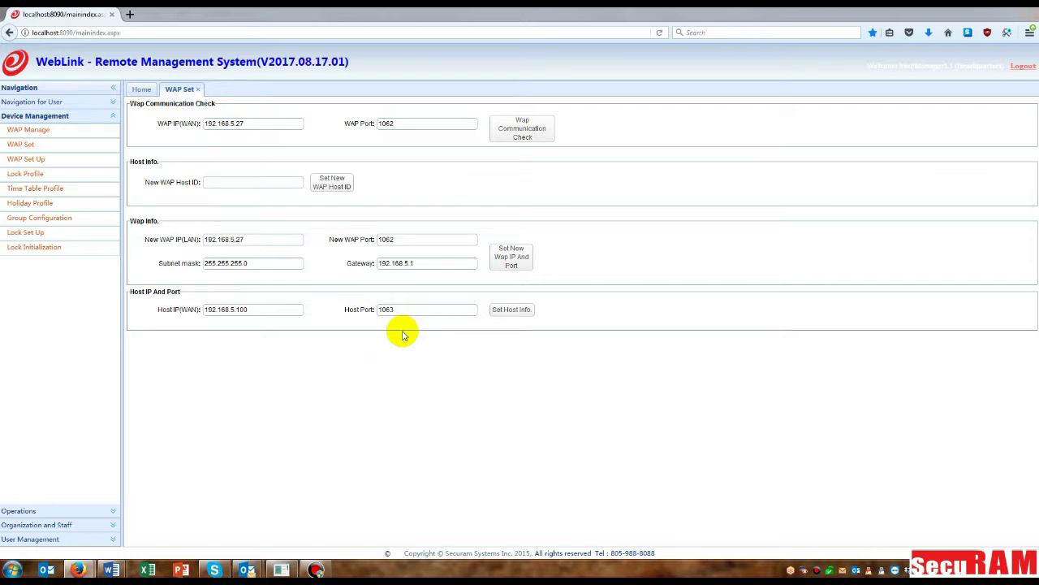
pyautogui.click(506, 309)
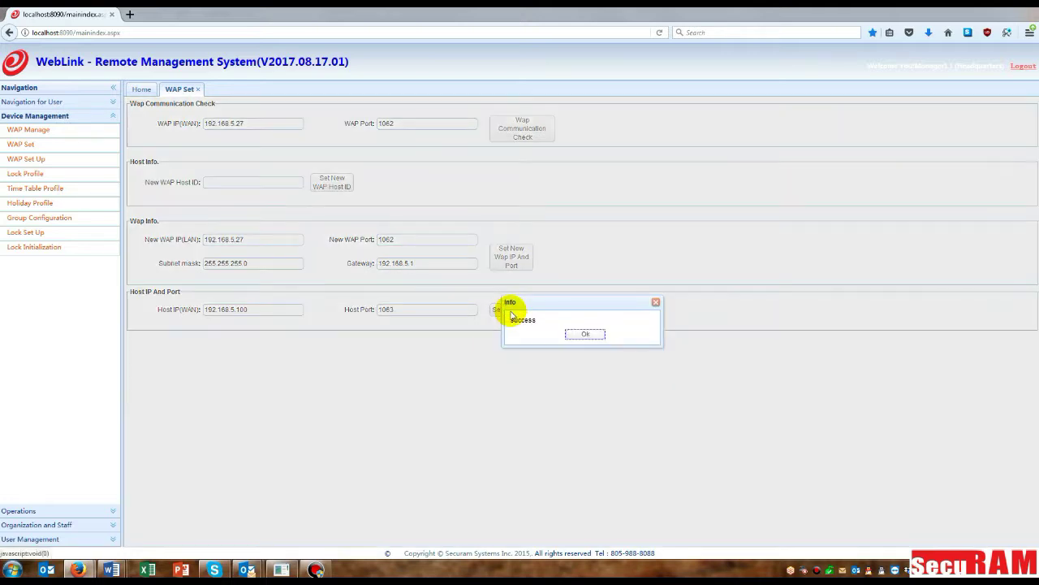
pyautogui.click(592, 339)
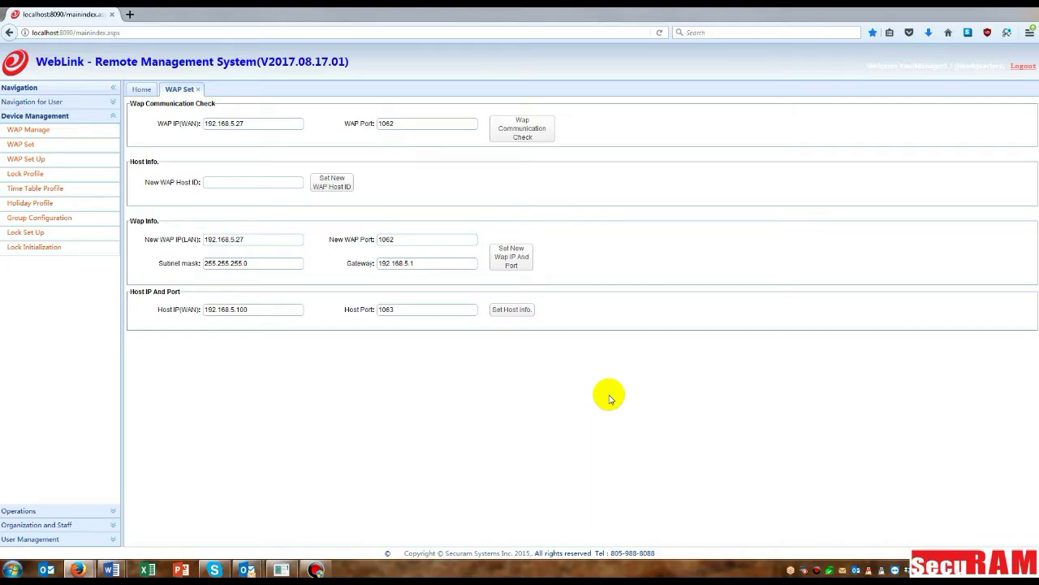
pyautogui.click(28, 131)
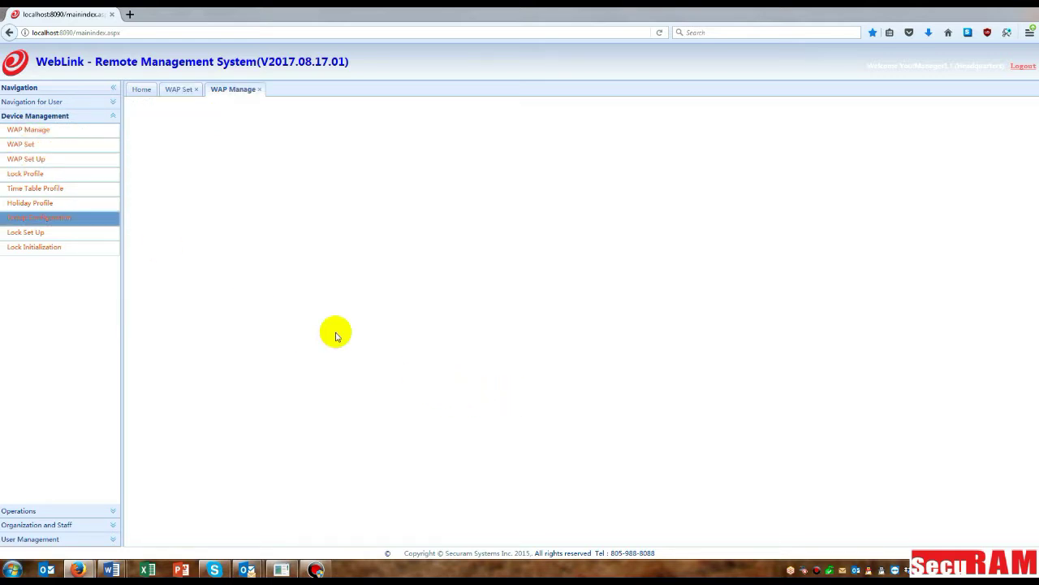
# Step: Create a new WAP record and name it wapjb2
pyautogui.moveTo(358, 267); pyautogui.dragTo(437, 258)
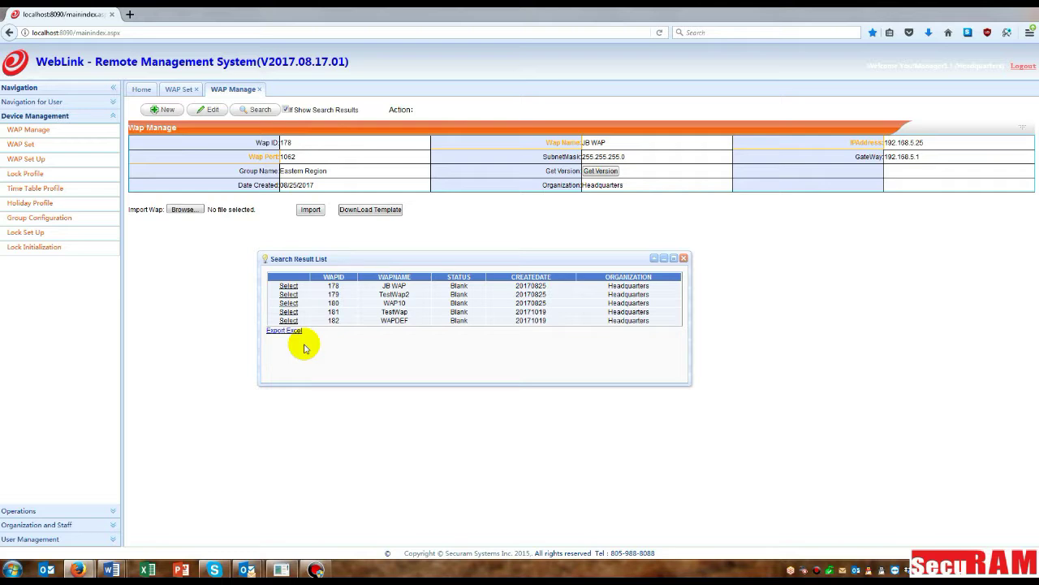
pyautogui.click(159, 109)
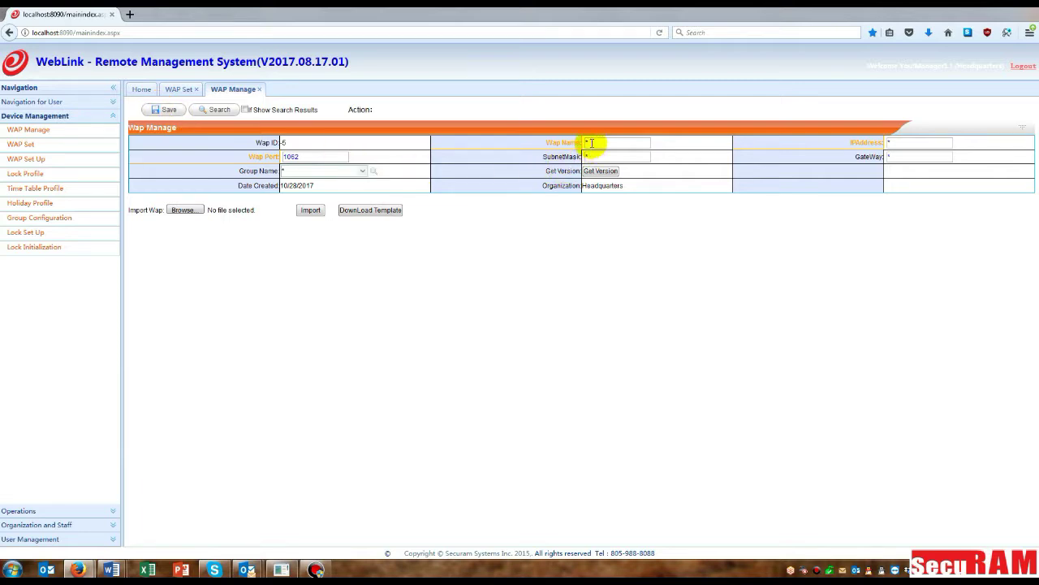
pyautogui.moveTo(590, 143); pyautogui.dragTo(575, 140)
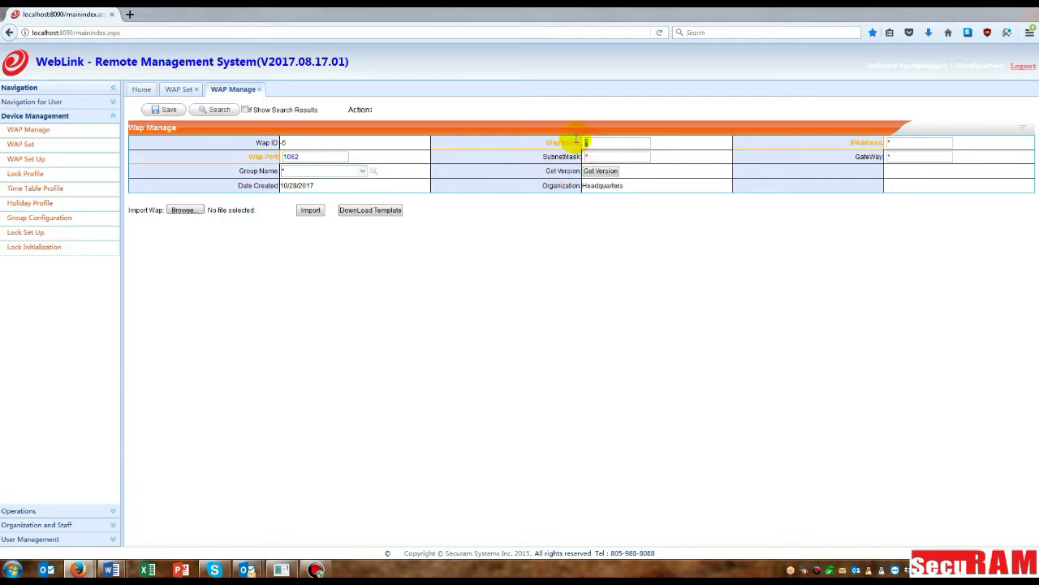
pyautogui.write('W')
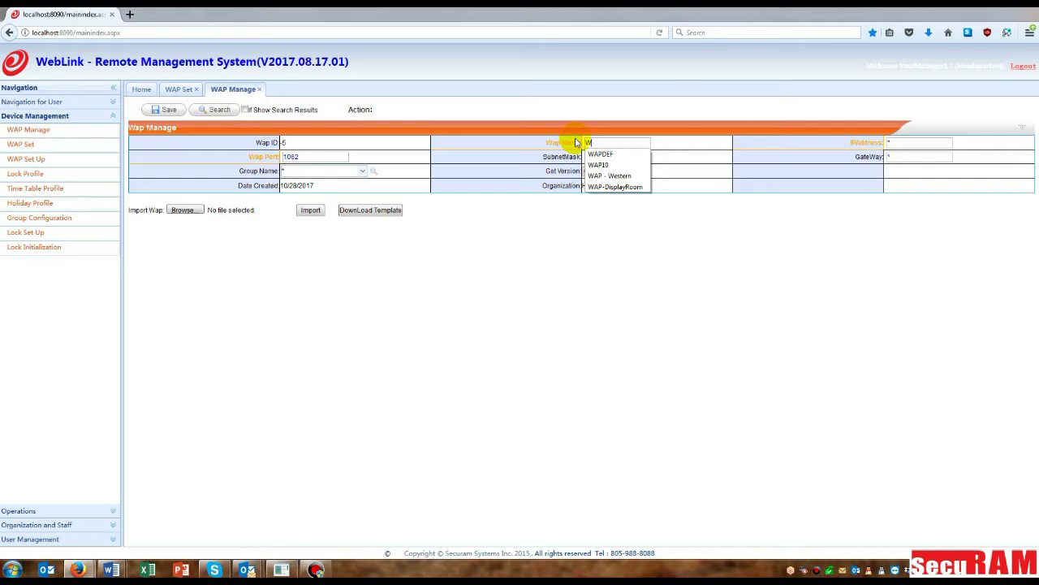
pyautogui.press('BackSpace')
pyautogui.write('wapjb2')
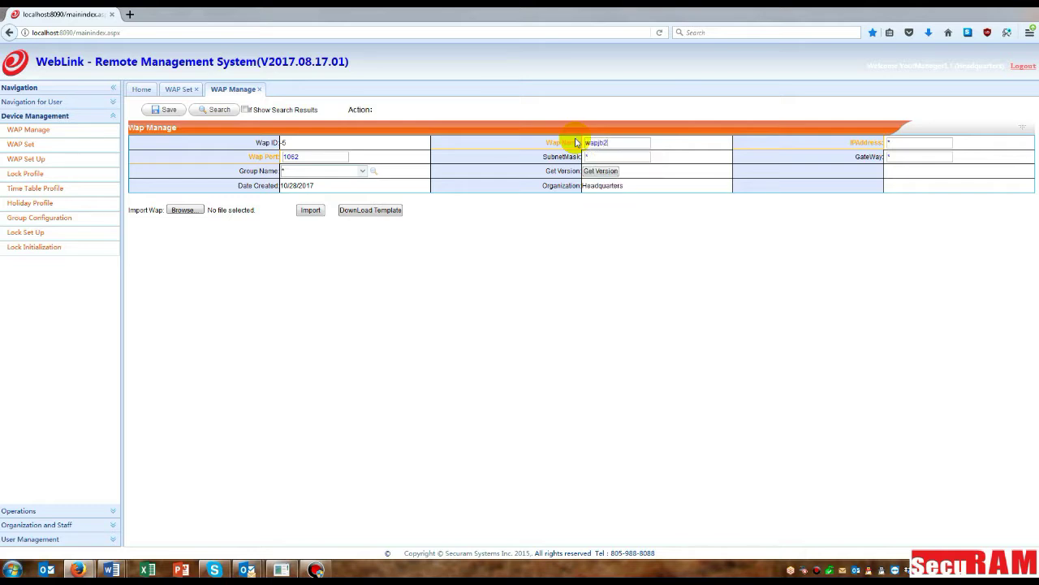
# Step: Fill in IP 192.168.5.27, subnet mask 255.255.255.0 and gateway 192.168.5.1
pyautogui.click(898, 142)
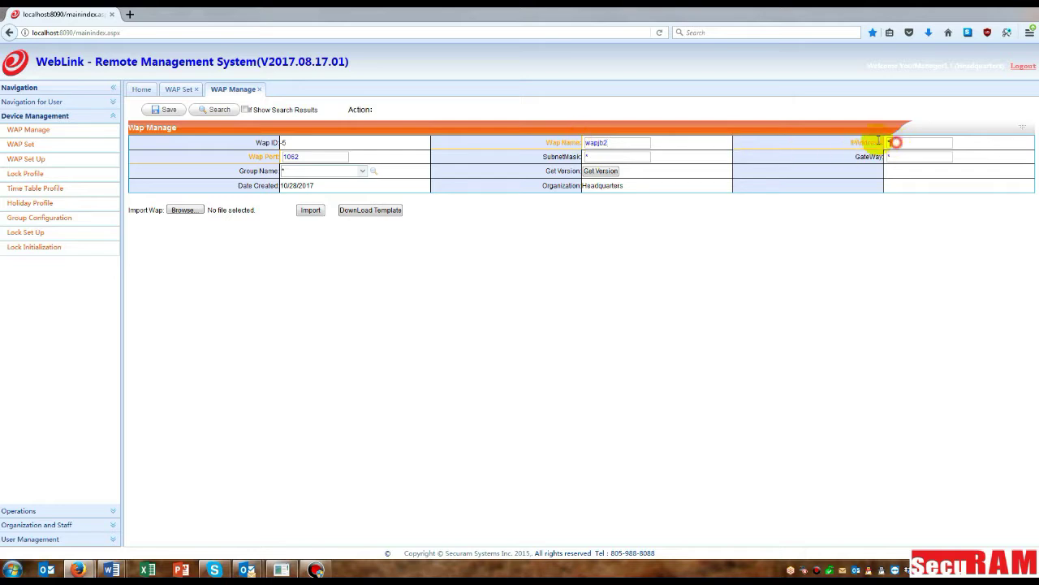
pyautogui.write('1')
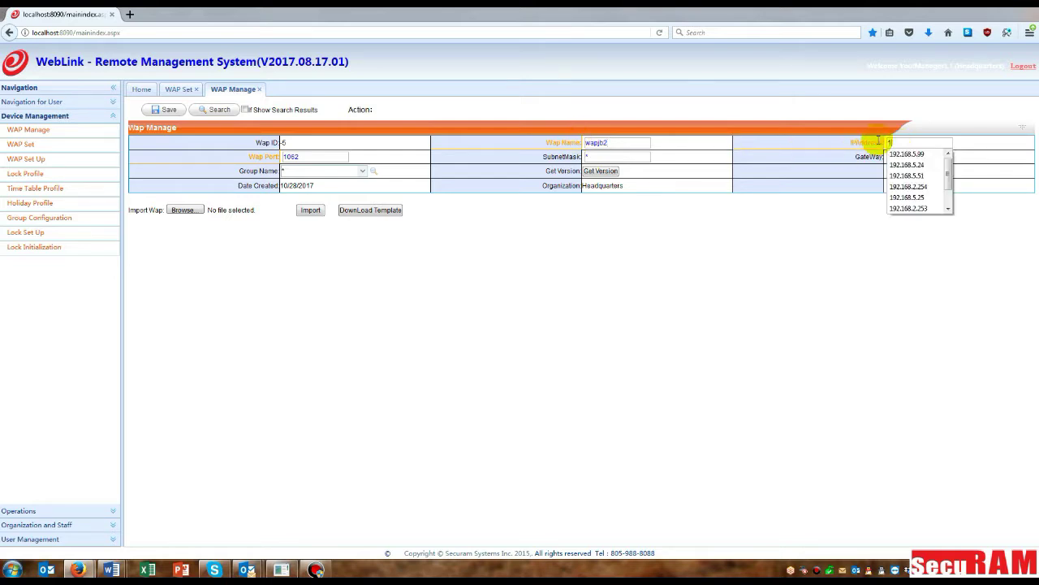
pyautogui.write('92.168.5.2')
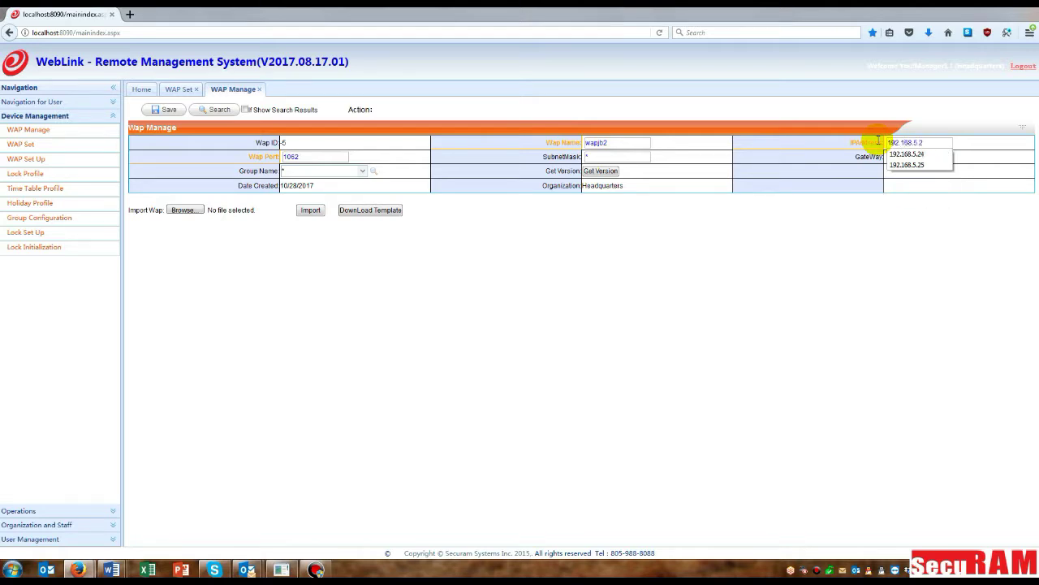
pyautogui.write('7')
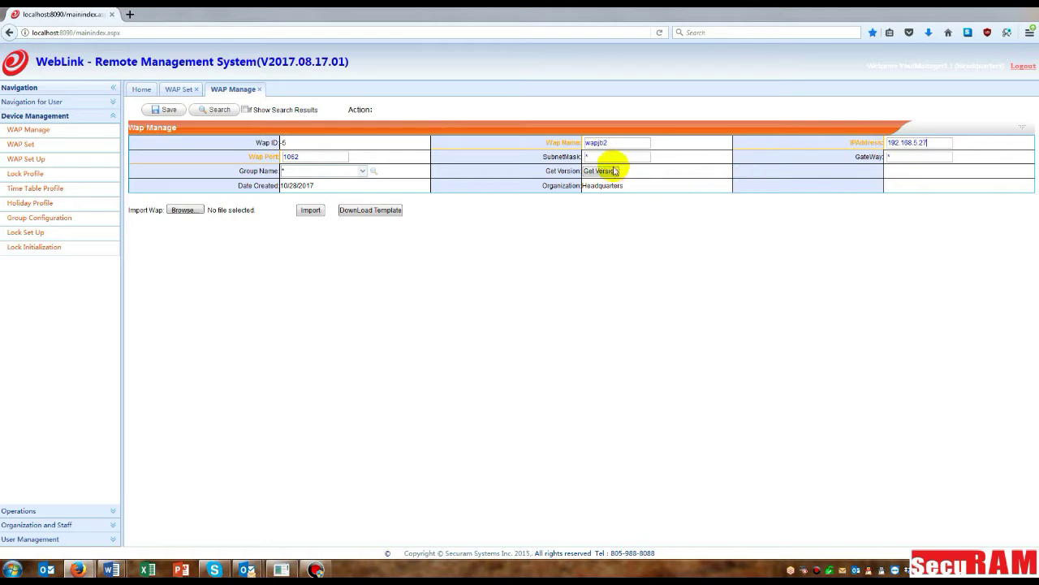
pyautogui.click(566, 156)
pyautogui.write('255')
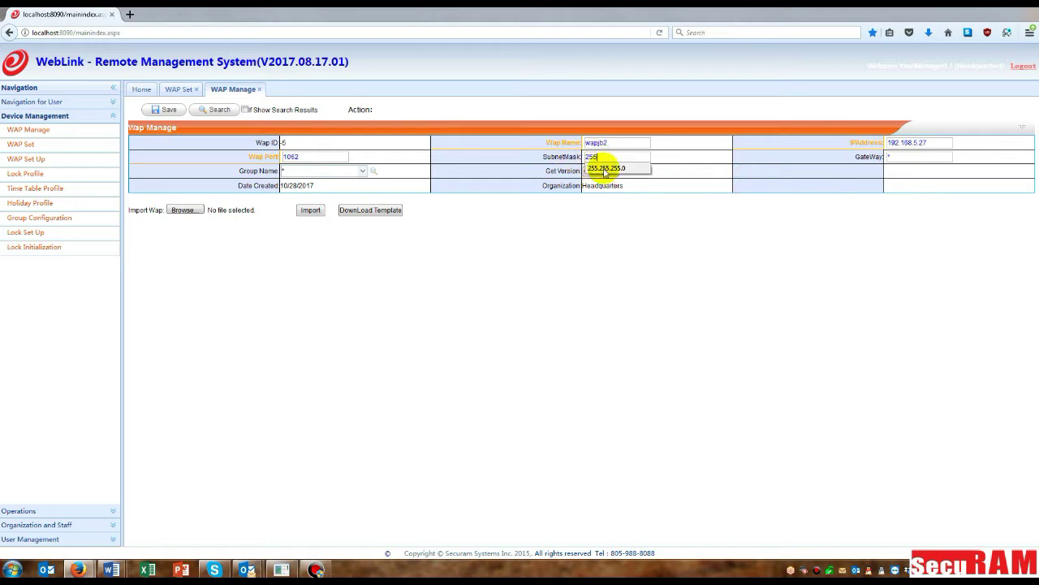
pyautogui.click(605, 169)
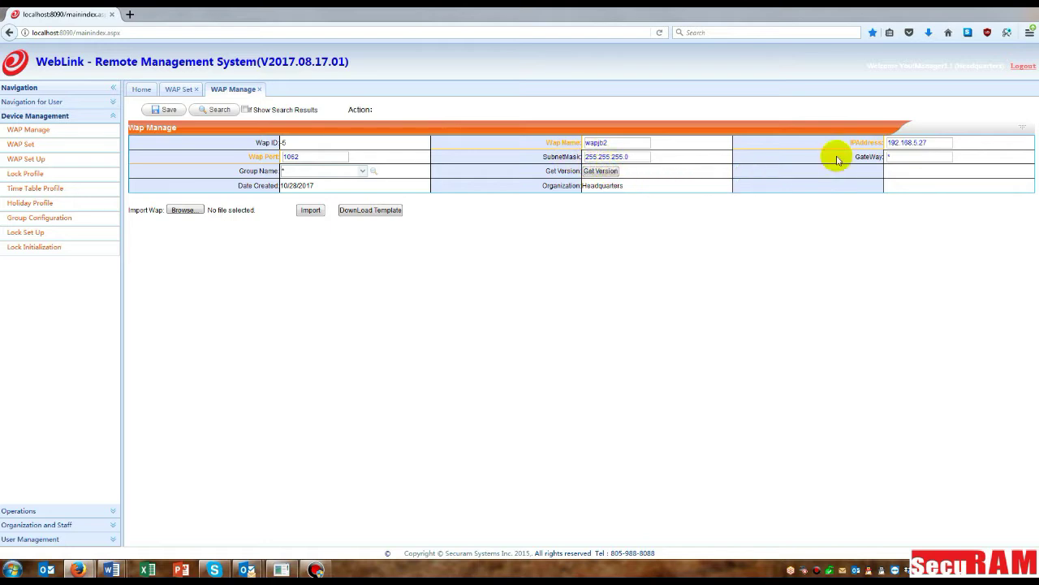
pyautogui.click(908, 156)
pyautogui.write('1')
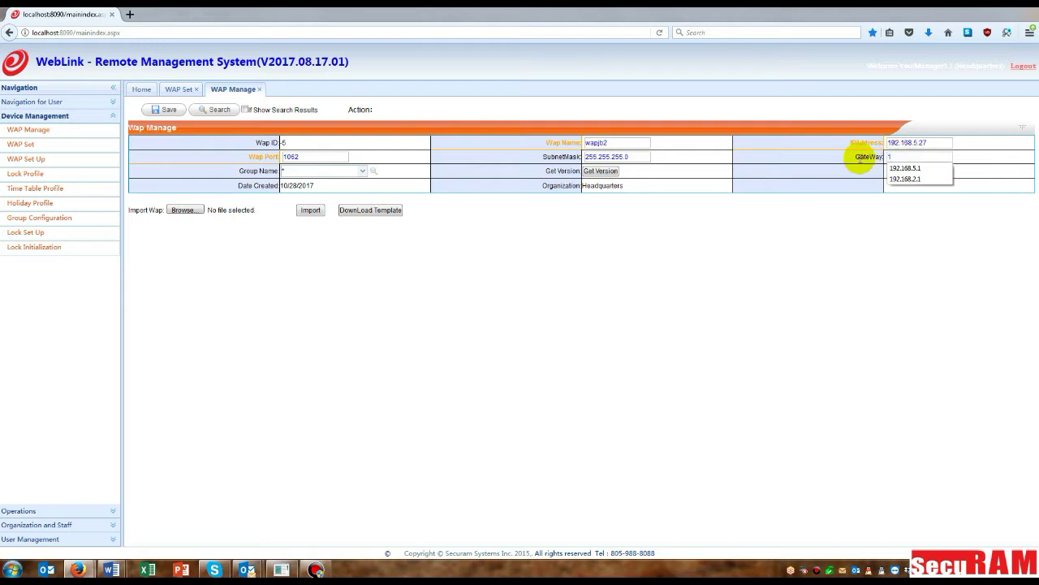
pyautogui.write('92.168.5.1')
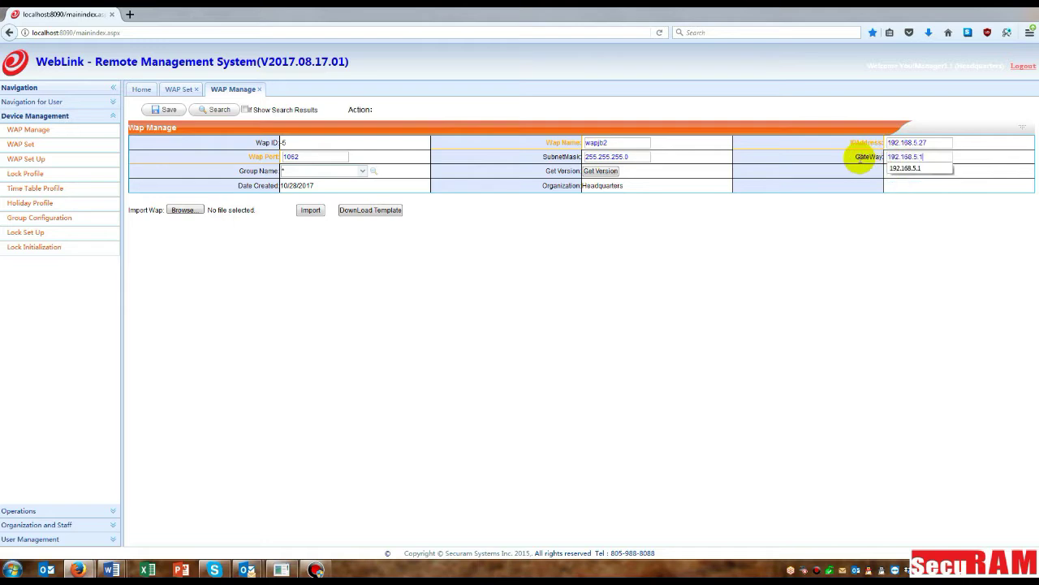
pyautogui.click(905, 167)
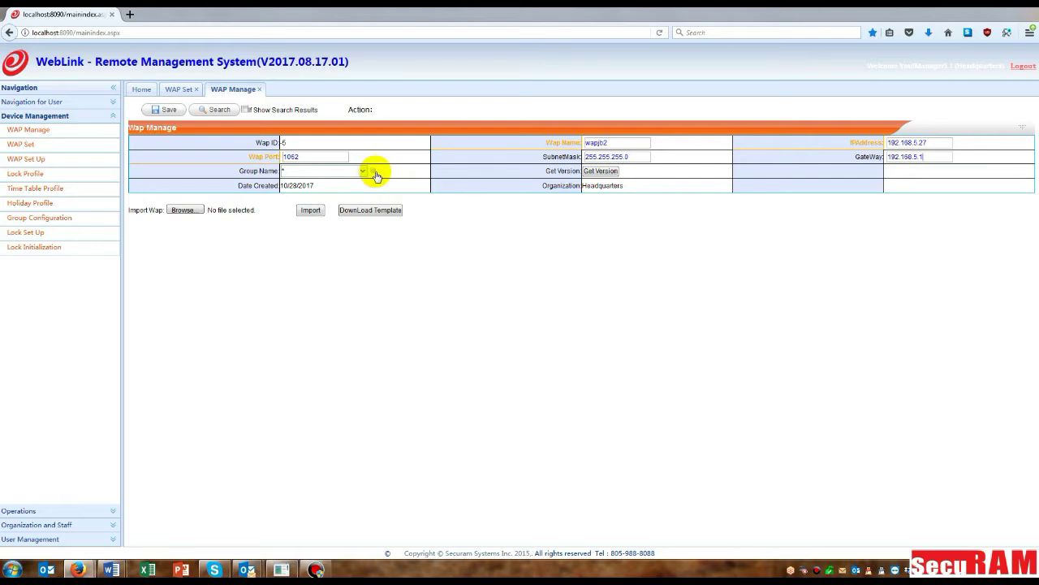
# Step: Assign wapjb2 to the Western Region group and save it as Wap ID 183
pyautogui.click(375, 173)
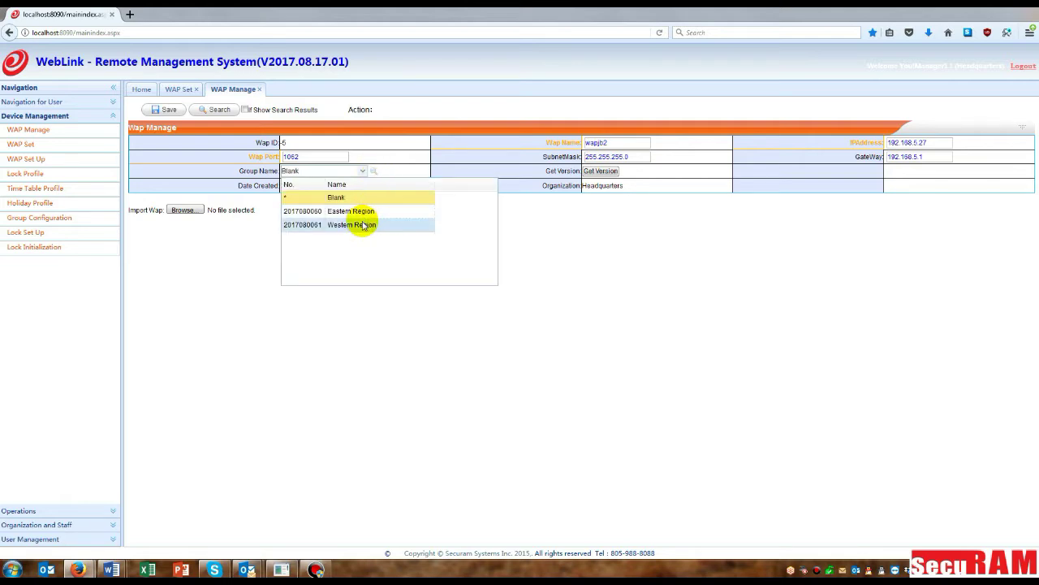
pyautogui.click(364, 225)
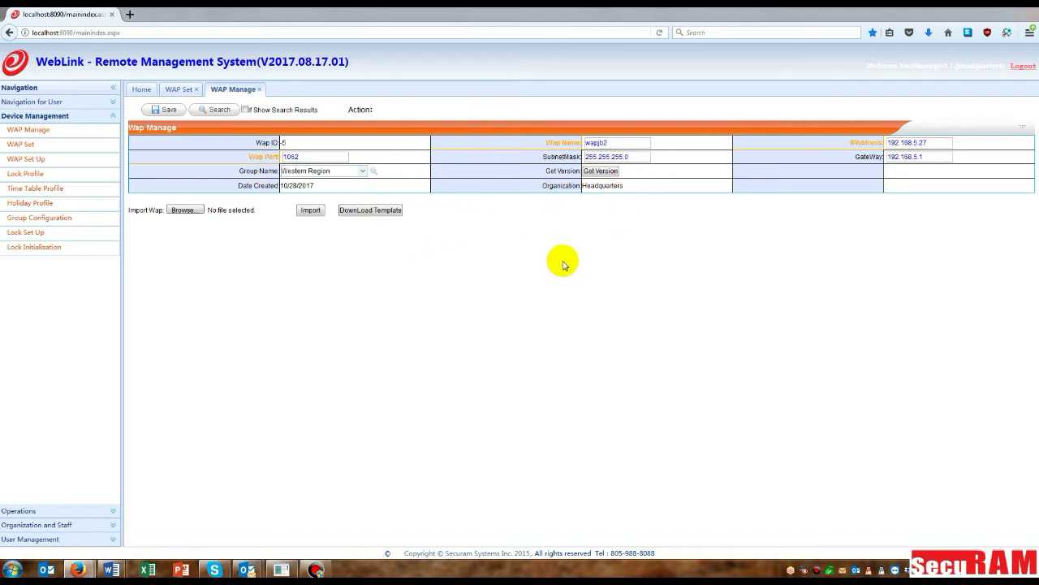
pyautogui.click(164, 109)
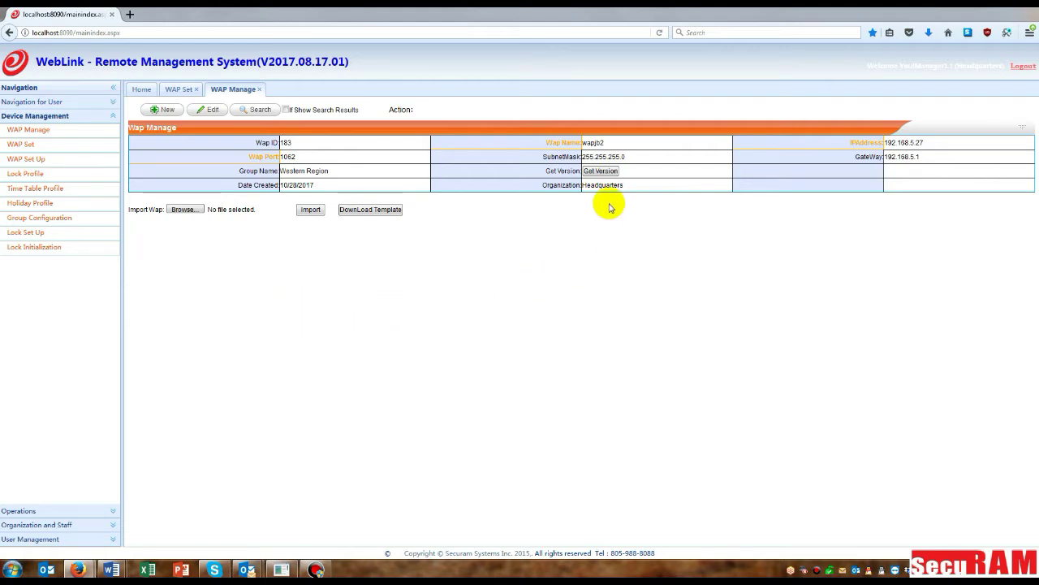
# Step: Check the WAP's version, which reports Host ID 00001, then log out of WebLink
pyautogui.click(600, 172)
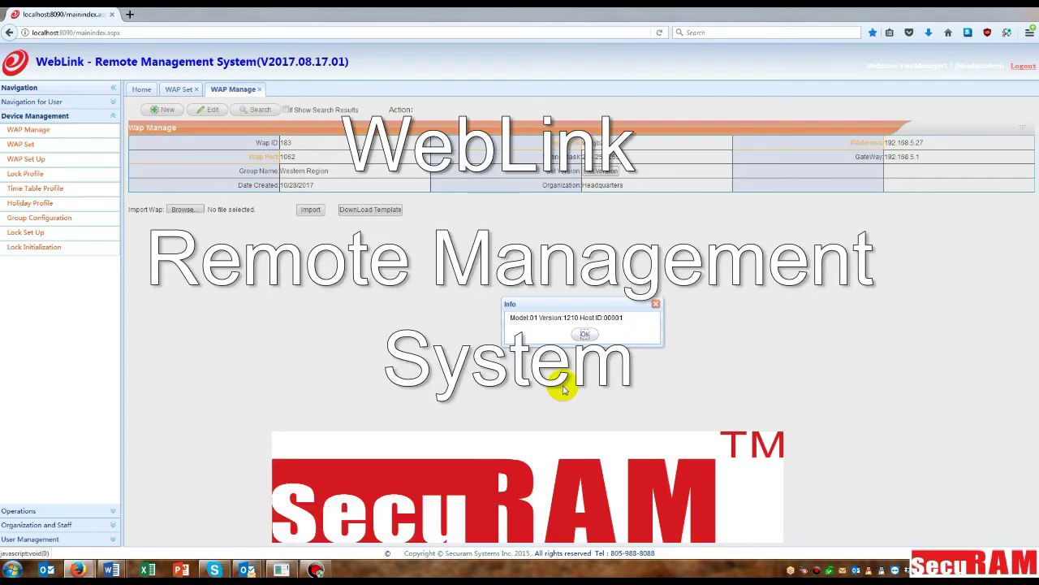
pyautogui.click(585, 335)
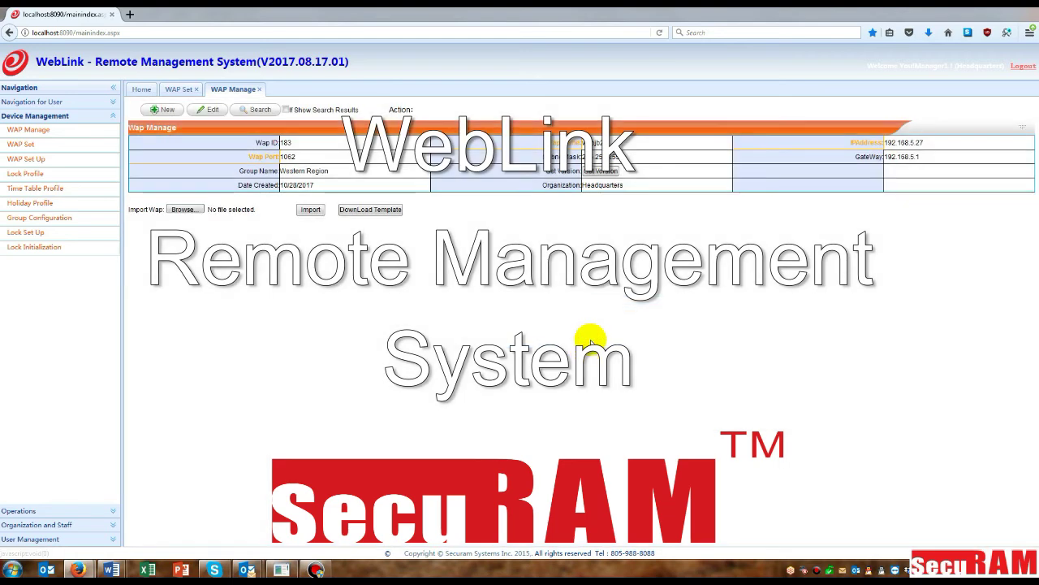
pyautogui.click(1027, 69)
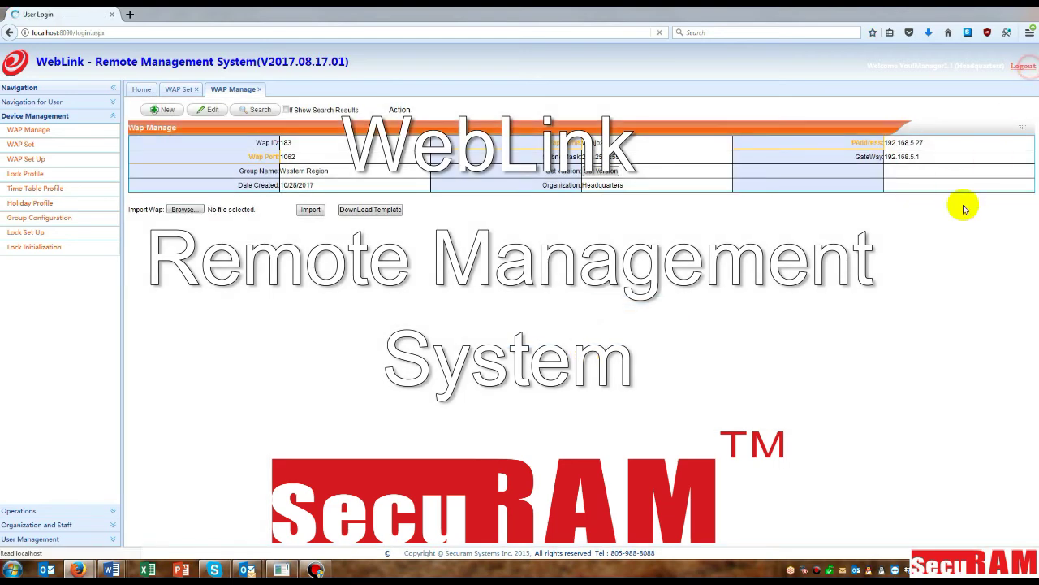